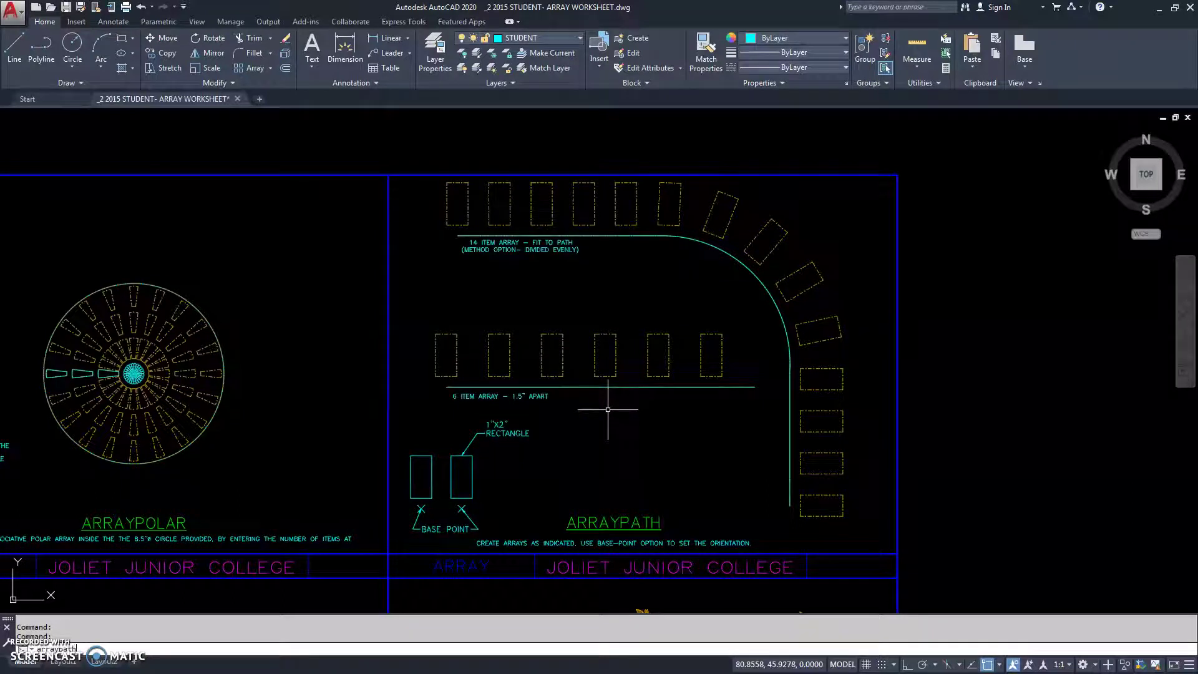
Start a path array of the left 1"x2" rectangle along the bent line, based at the X marker.
{"action": "key", "text": "Return"}
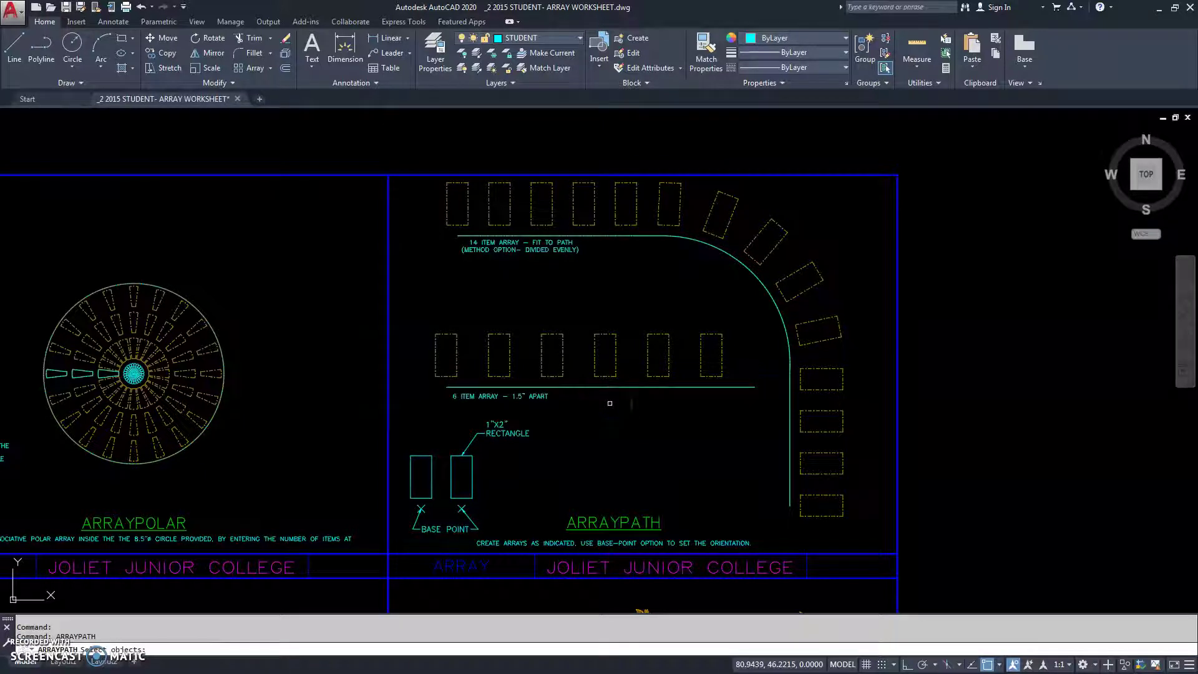
{"action": "left_click", "coordinate": [429, 455]}
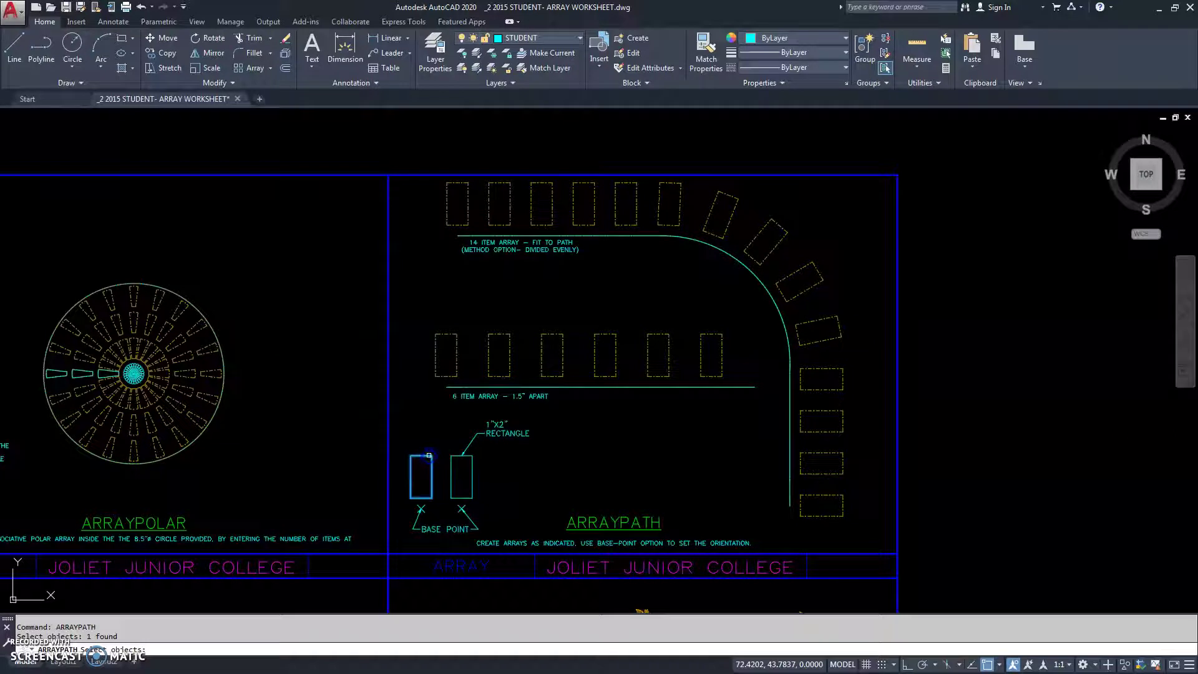
{"action": "right_click", "coordinate": [434, 441]}
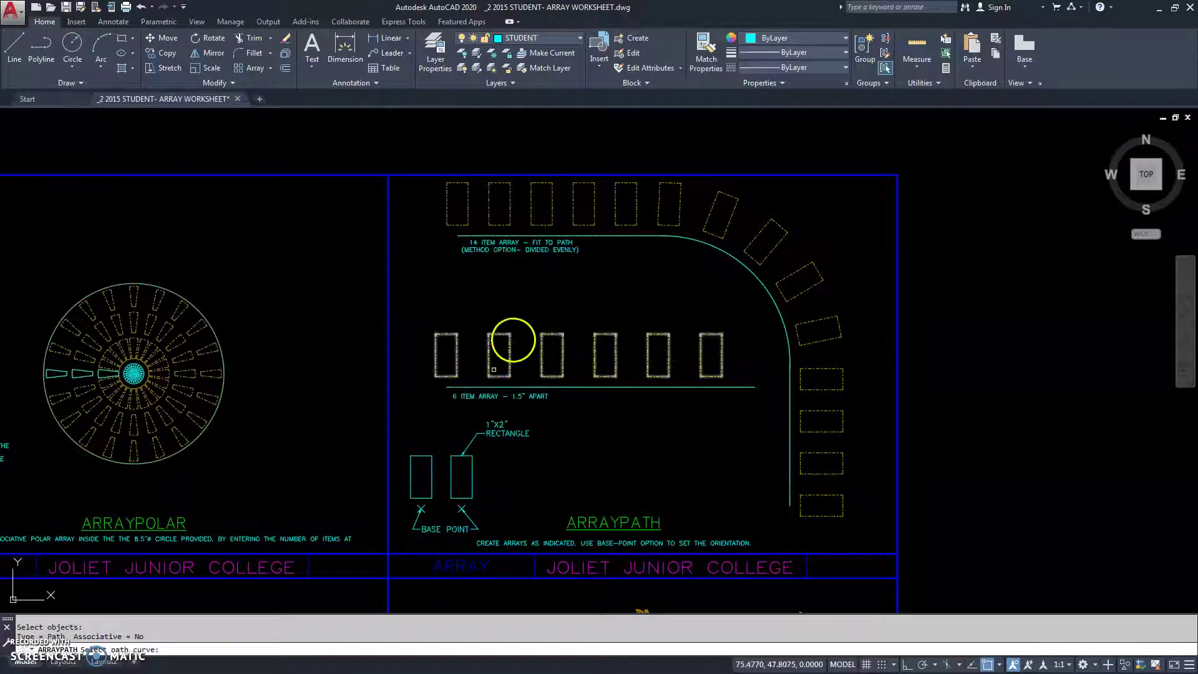
{"action": "left_click", "coordinate": [597, 237]}
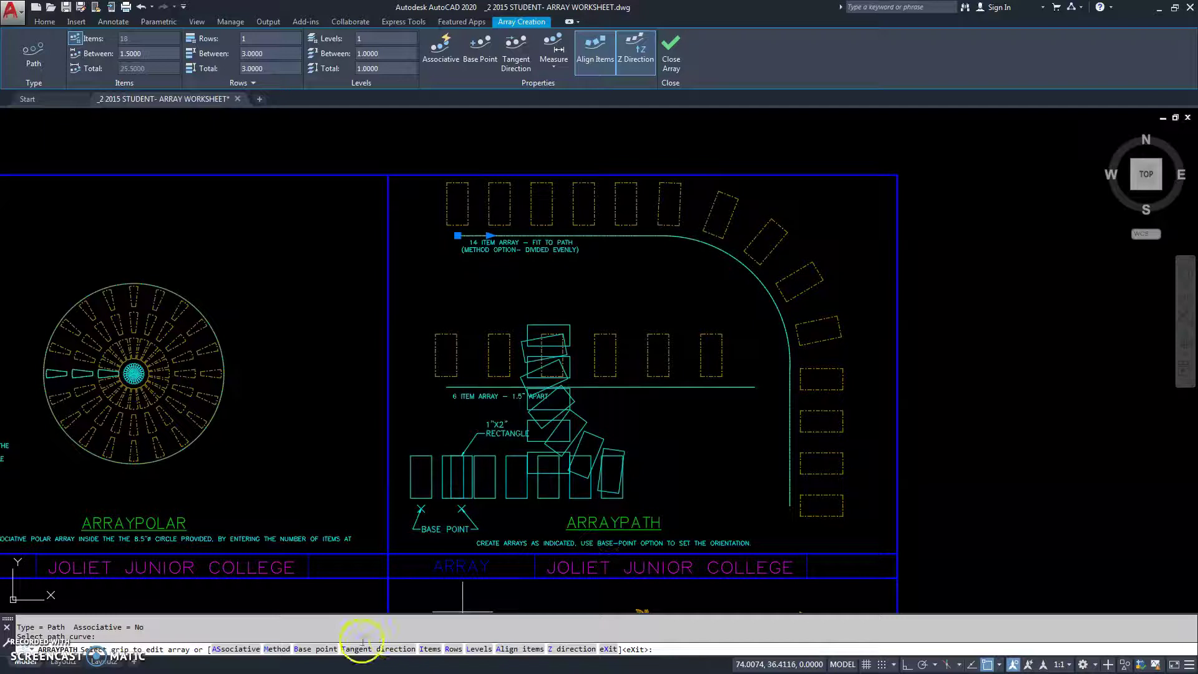
{"action": "left_click", "coordinate": [317, 650]}
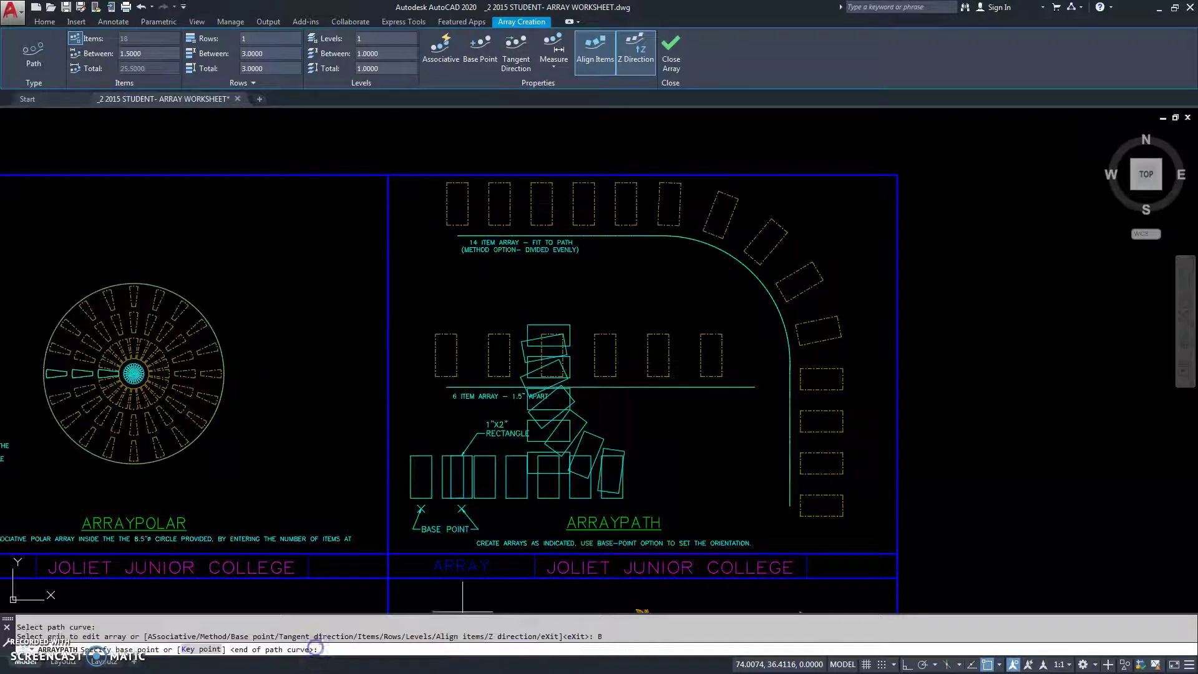
{"action": "scroll", "coordinate": [396, 529], "scroll_direction": "up", "scroll_amount": 5}
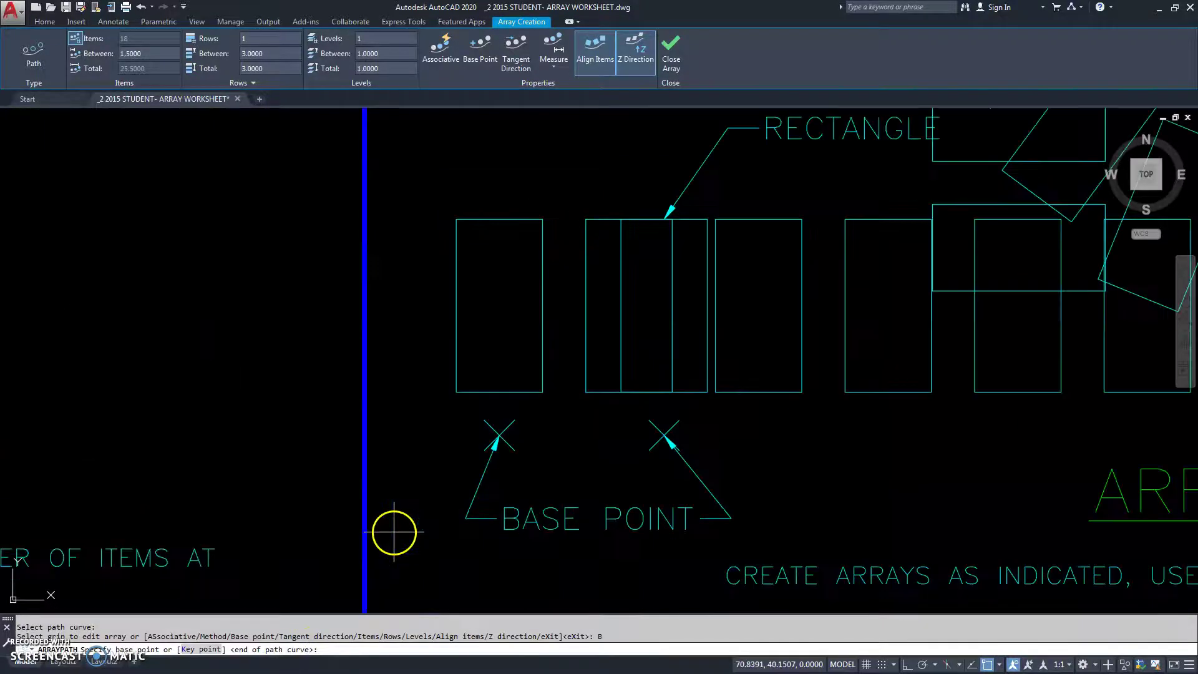
{"action": "left_click", "coordinate": [499, 435]}
{"action": "scroll", "coordinate": [493, 430], "scroll_direction": "down", "scroll_amount": 8}
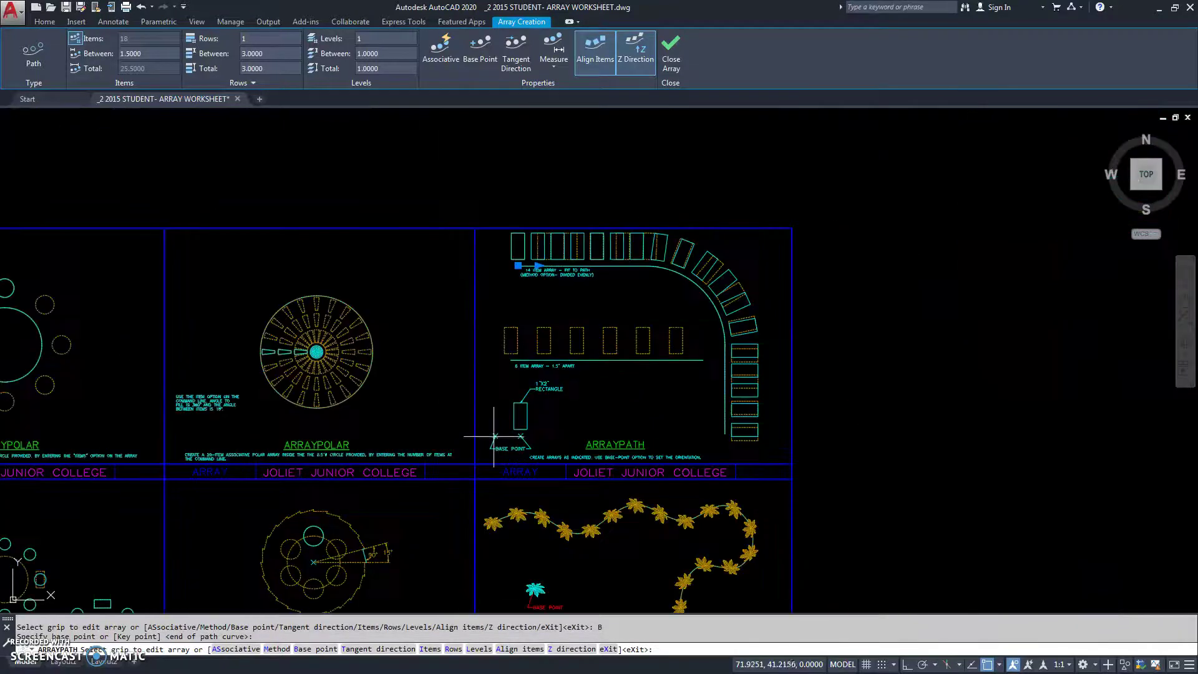
{"action": "scroll", "coordinate": [614, 300], "scroll_direction": "up", "scroll_amount": 4}
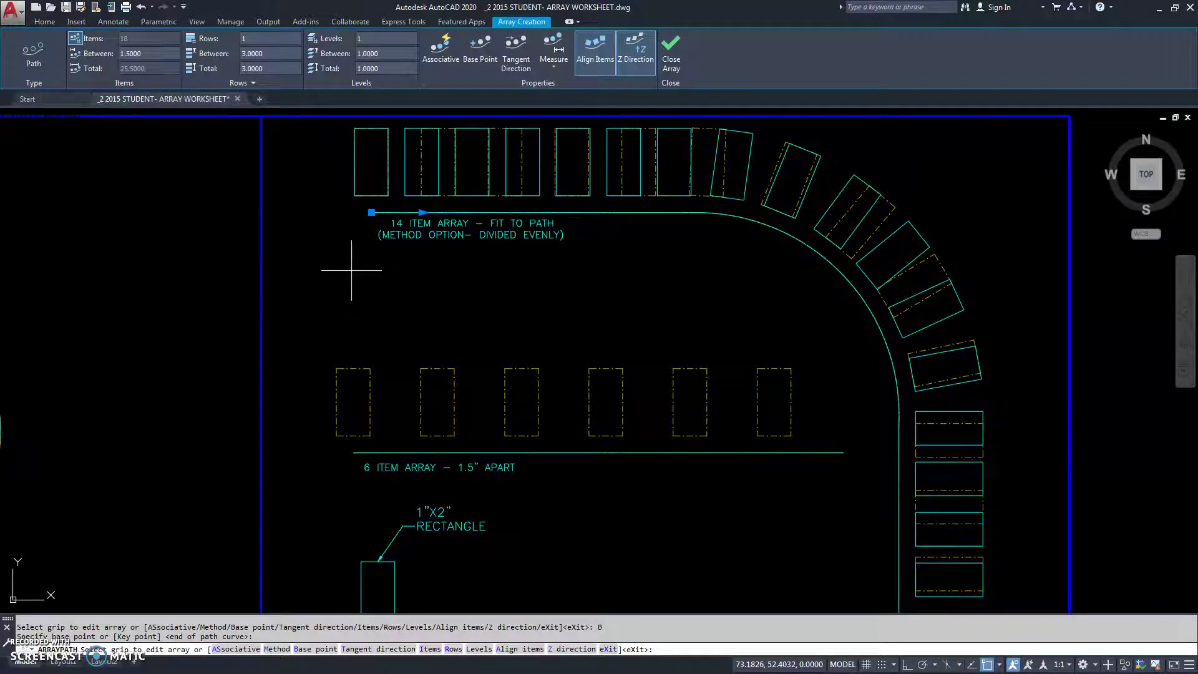
Divide the rectangles evenly as 14 items along the bent path and finish the array.
{"action": "left_click", "coordinate": [270, 649]}
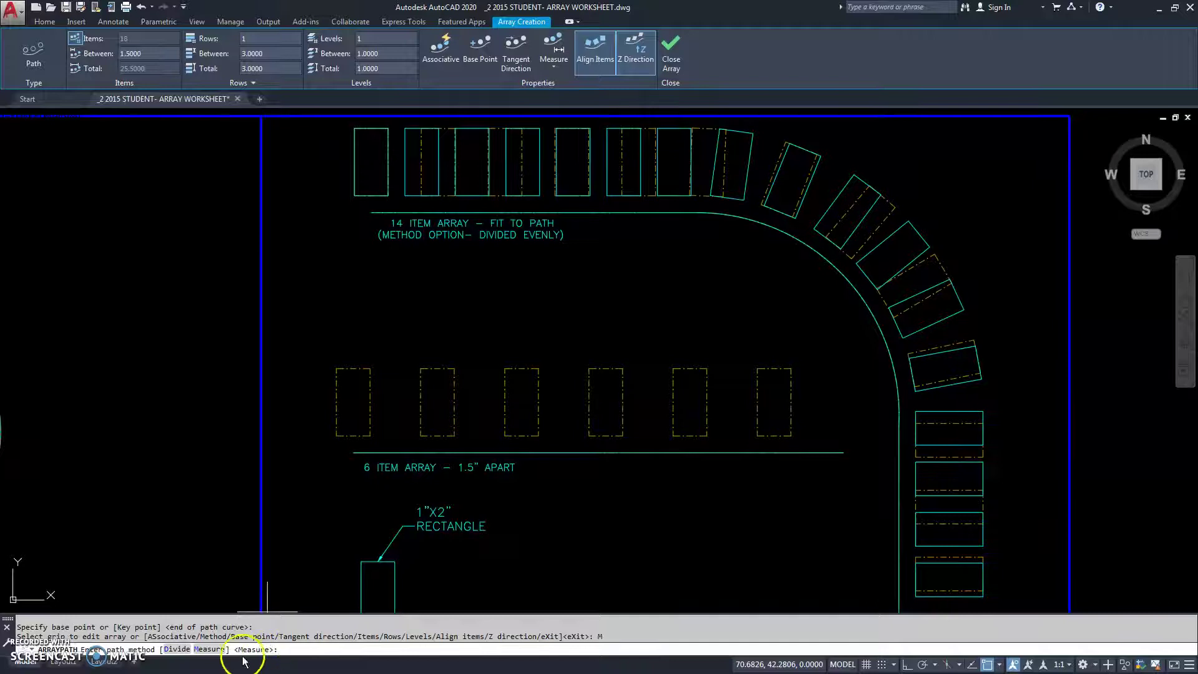
{"action": "left_click", "coordinate": [177, 649]}
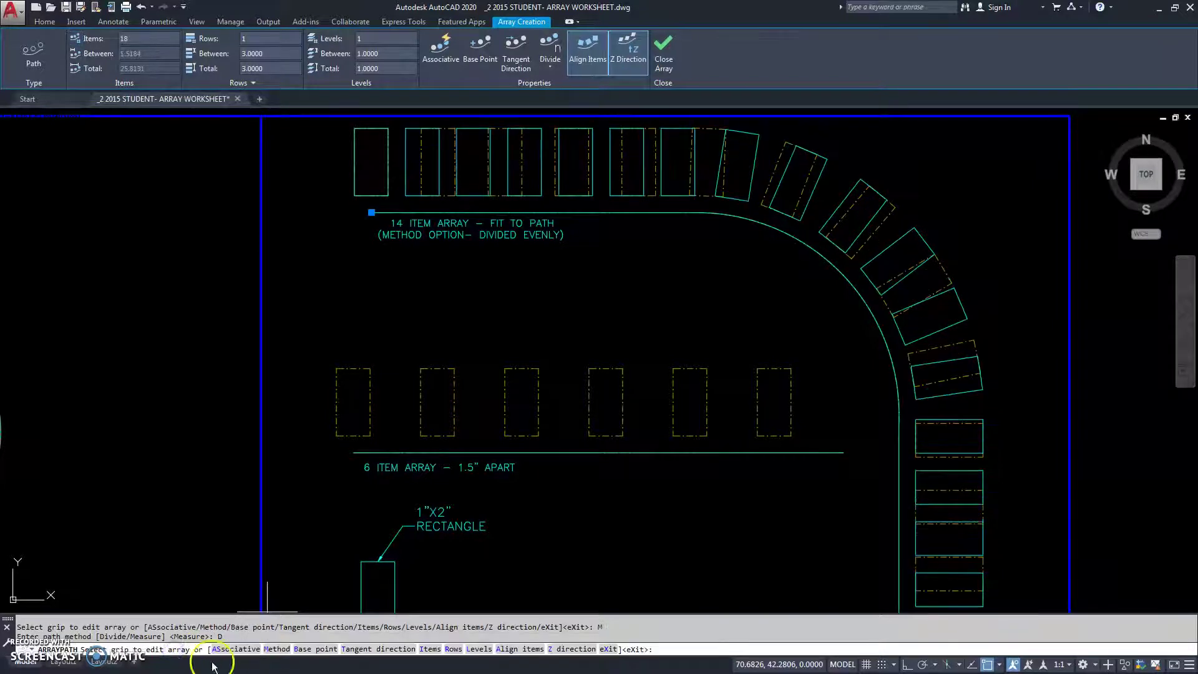
{"action": "left_click", "coordinate": [430, 649]}
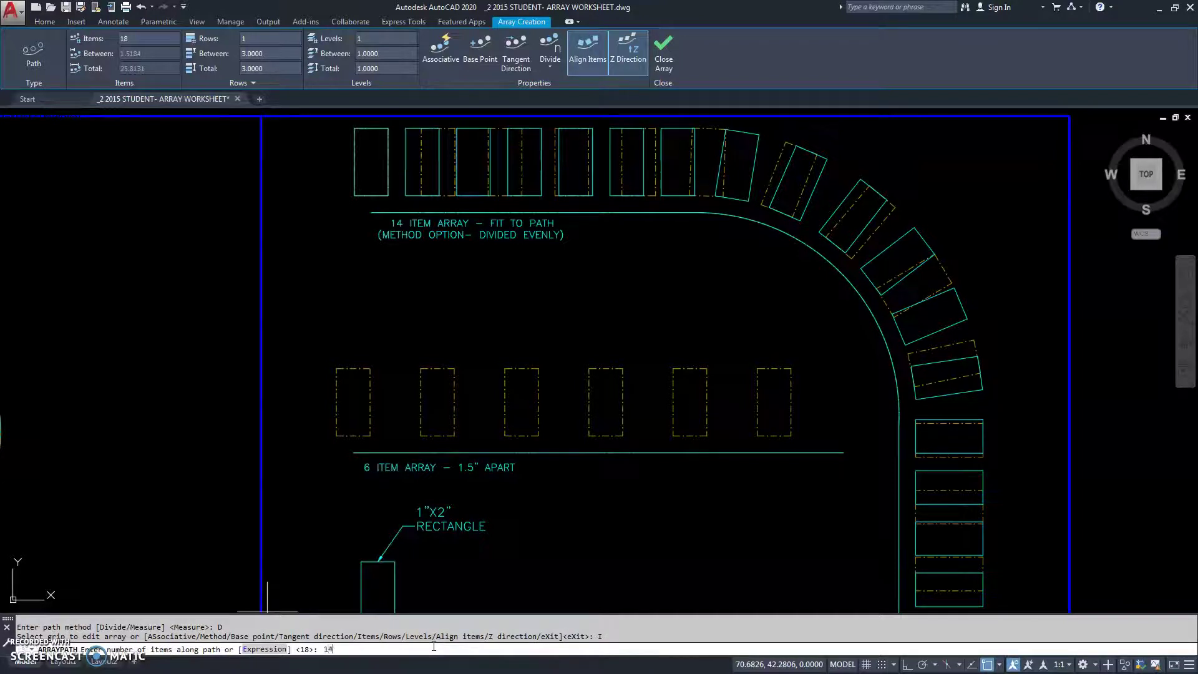
{"action": "type", "text": "14"}
{"action": "key", "text": "Return"}
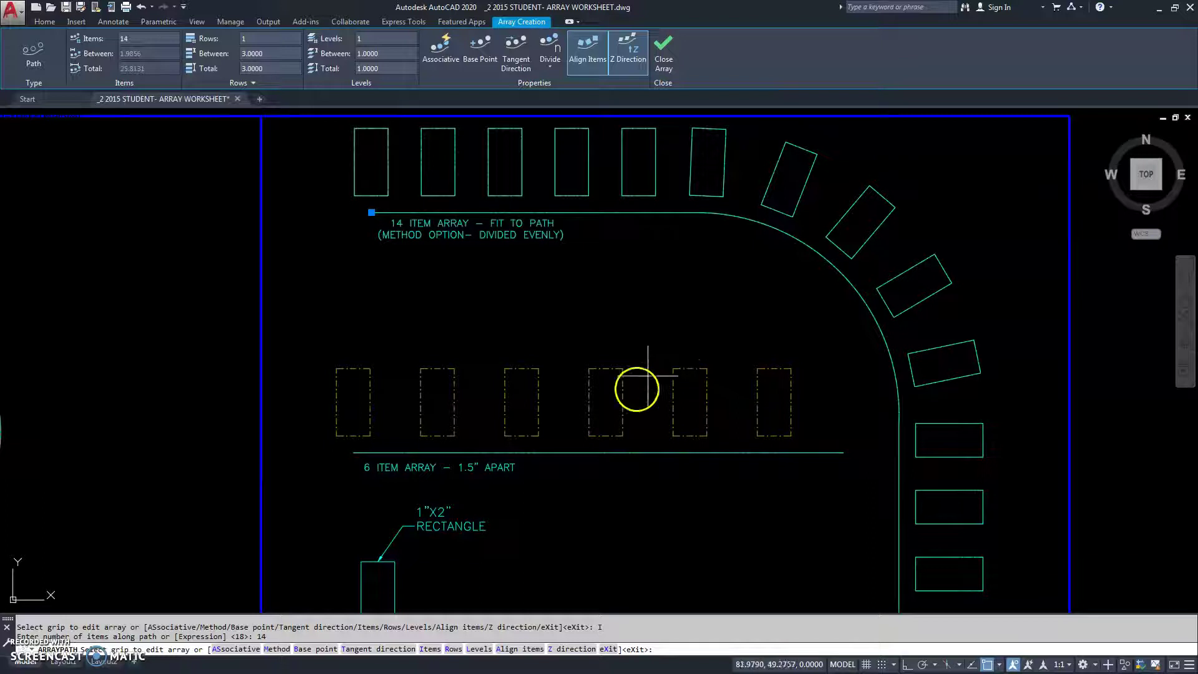
{"action": "middle_click_drag", "start_coordinate": [626, 511], "coordinate": [616, 471]}
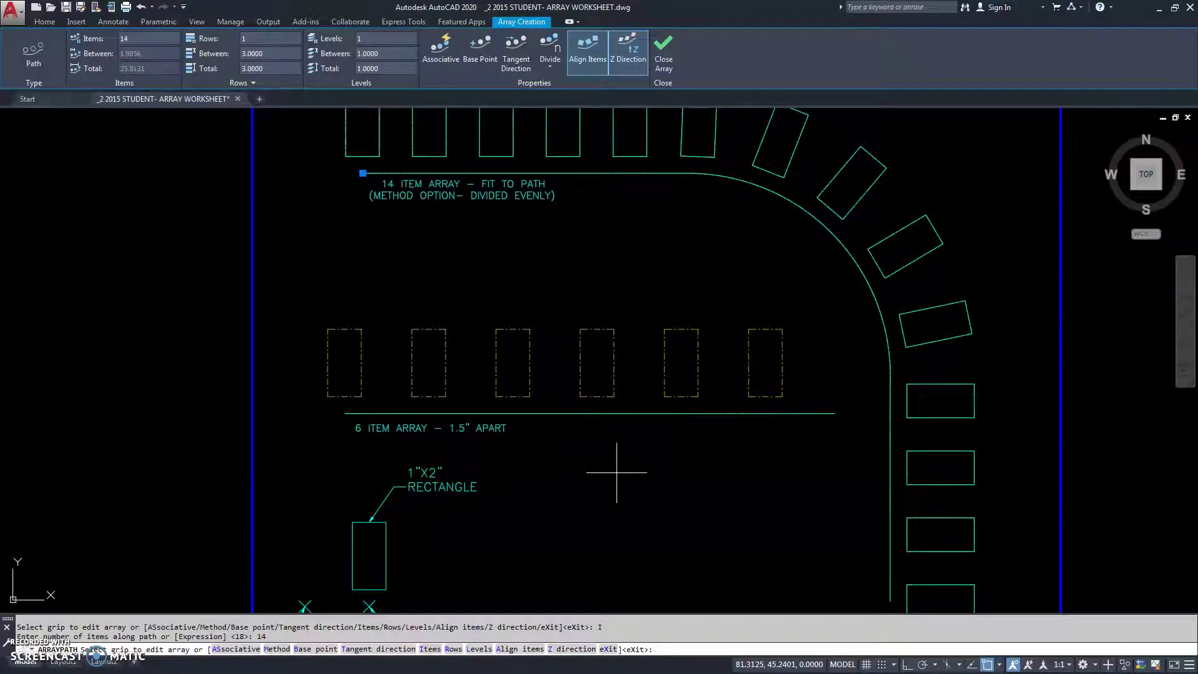
{"action": "key", "text": "Return"}
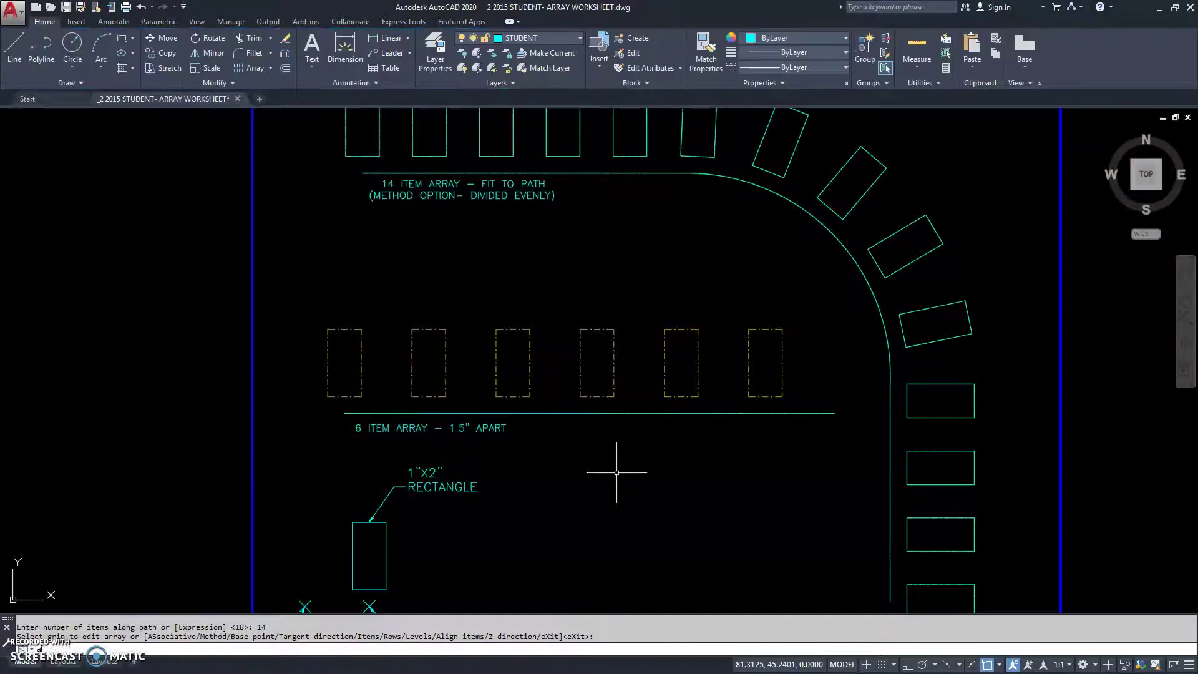
Start a path array of the 1"x2" rectangle along the straight line, based at the right X marker.
{"action": "key", "text": "Return"}
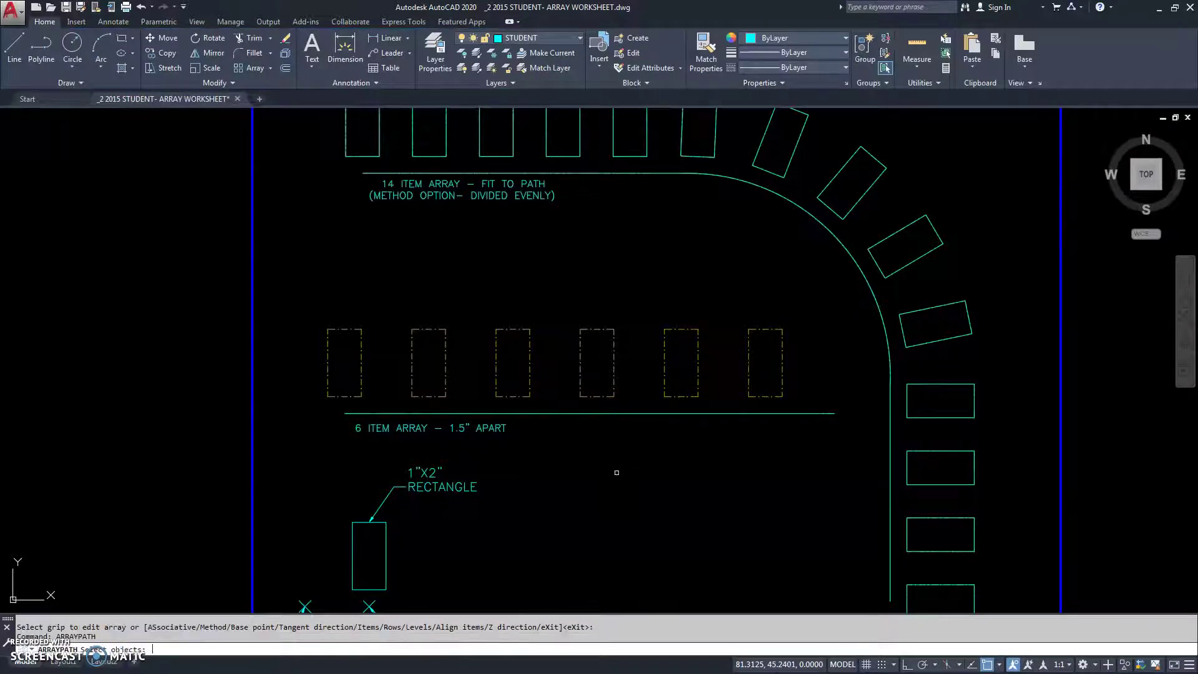
{"action": "left_click", "coordinate": [385, 542]}
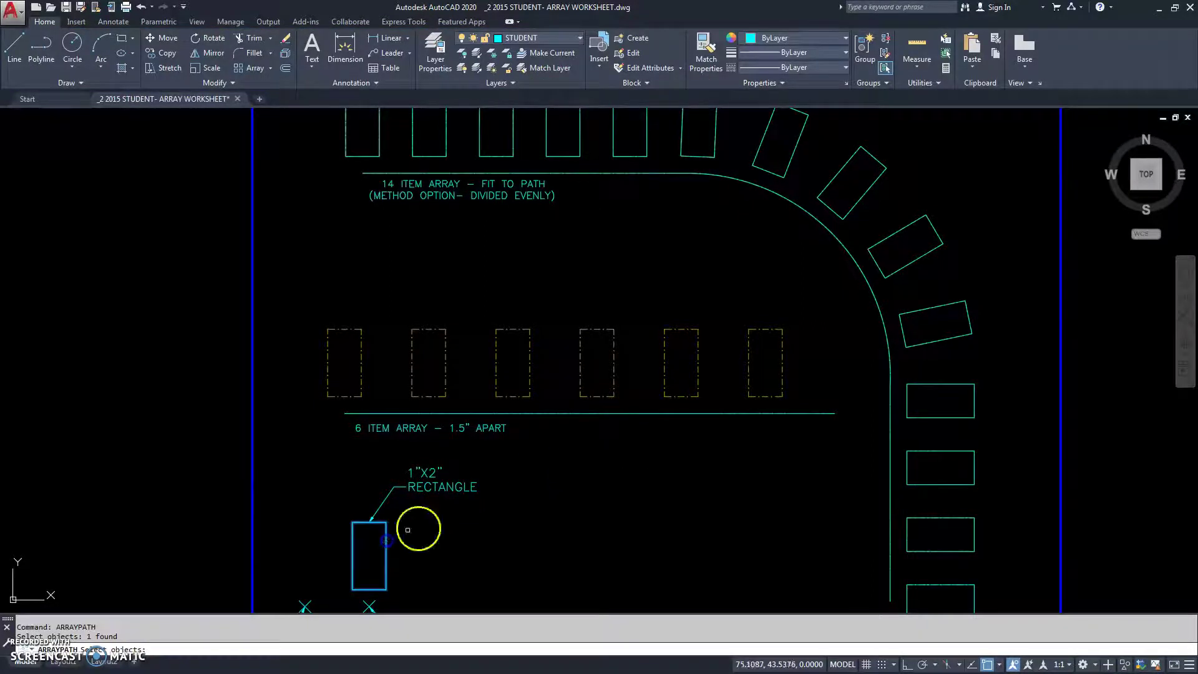
{"action": "key", "text": "Return"}
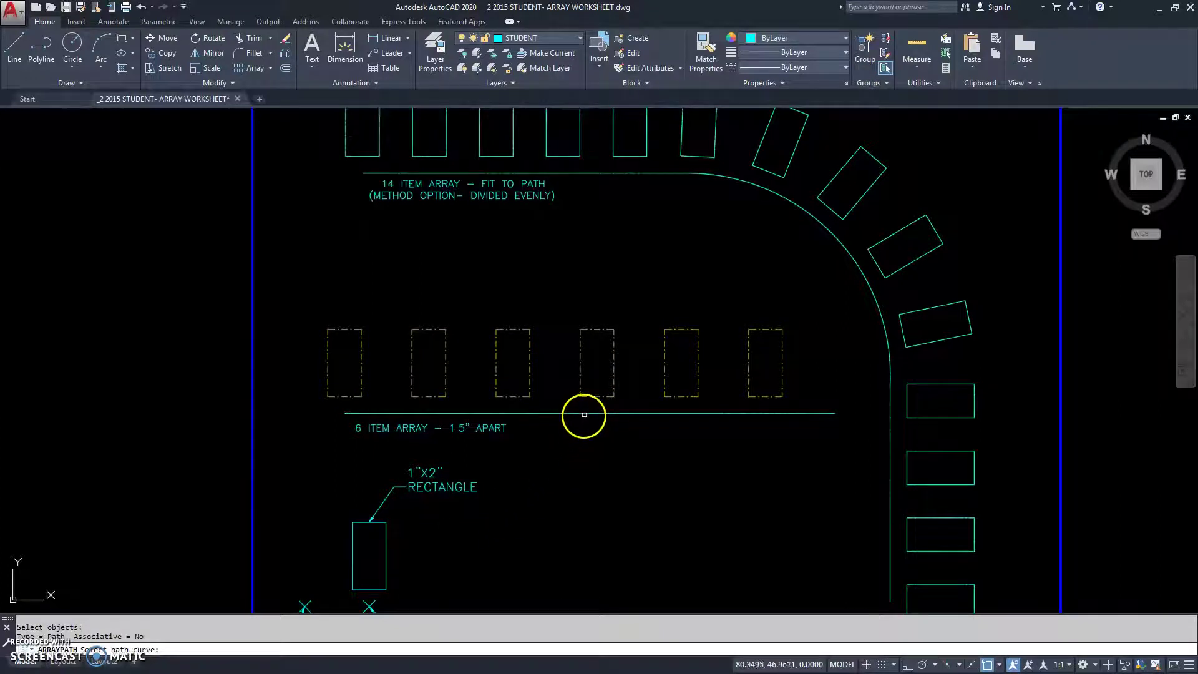
{"action": "left_click", "coordinate": [582, 413]}
{"action": "middle_click_drag", "start_coordinate": [586, 474], "coordinate": [589, 380]}
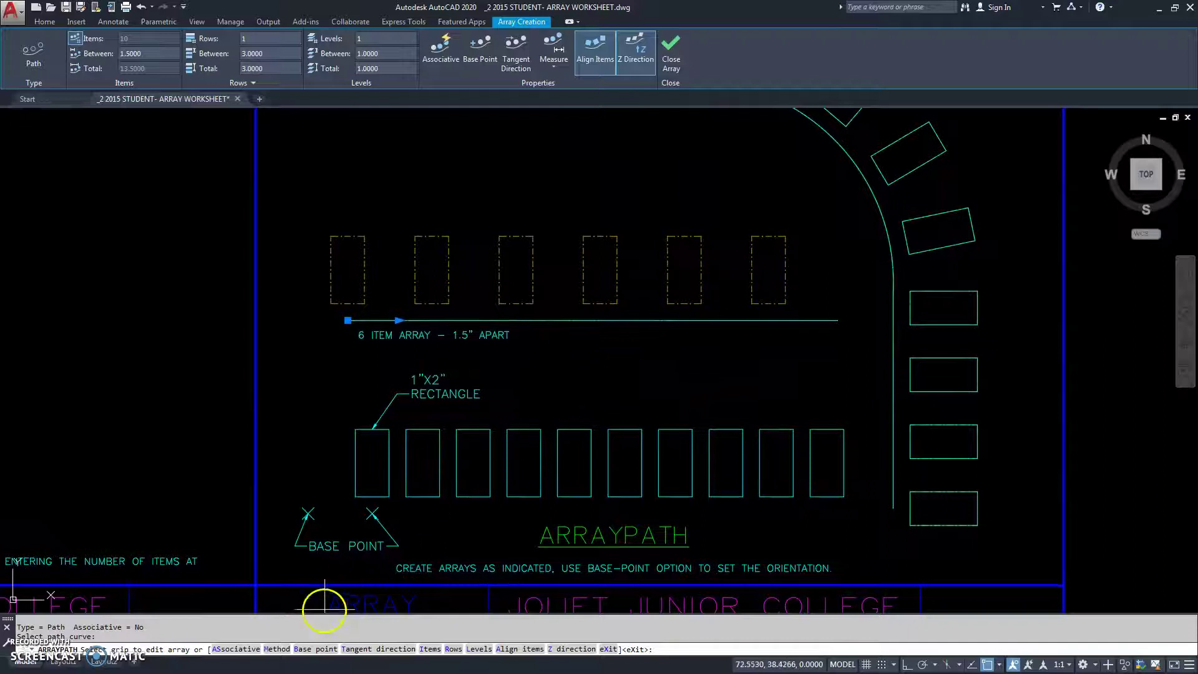
{"action": "left_click", "coordinate": [305, 650]}
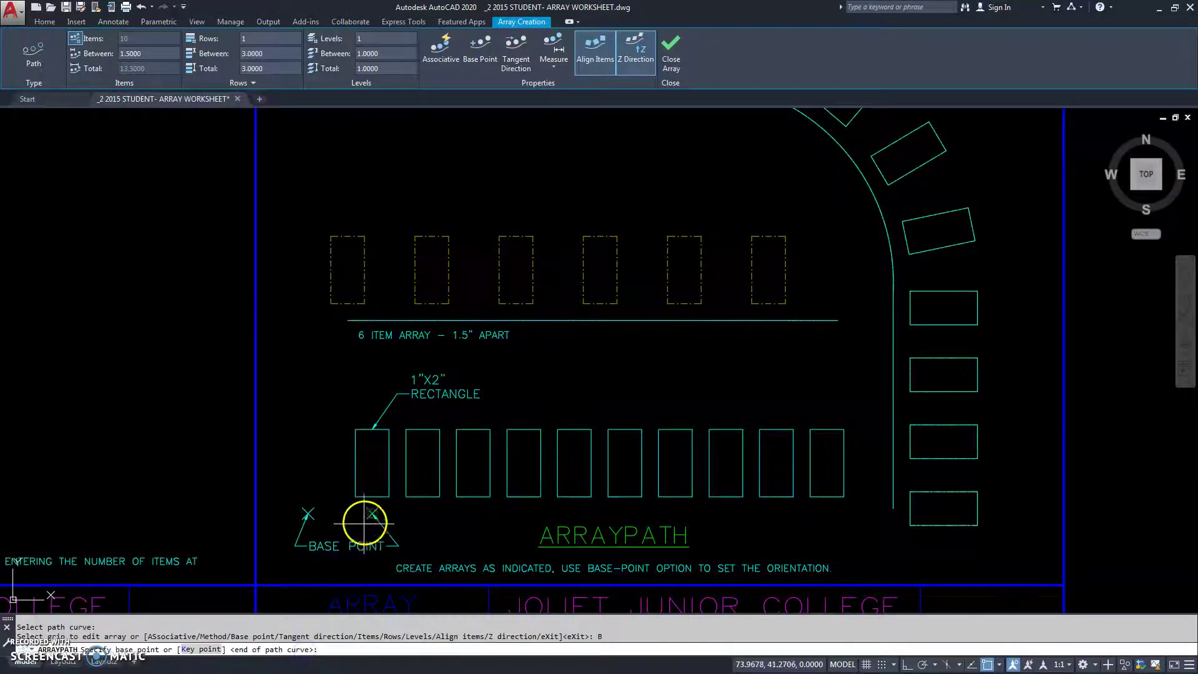
{"action": "scroll", "coordinate": [372, 514], "scroll_direction": "up", "scroll_amount": 6}
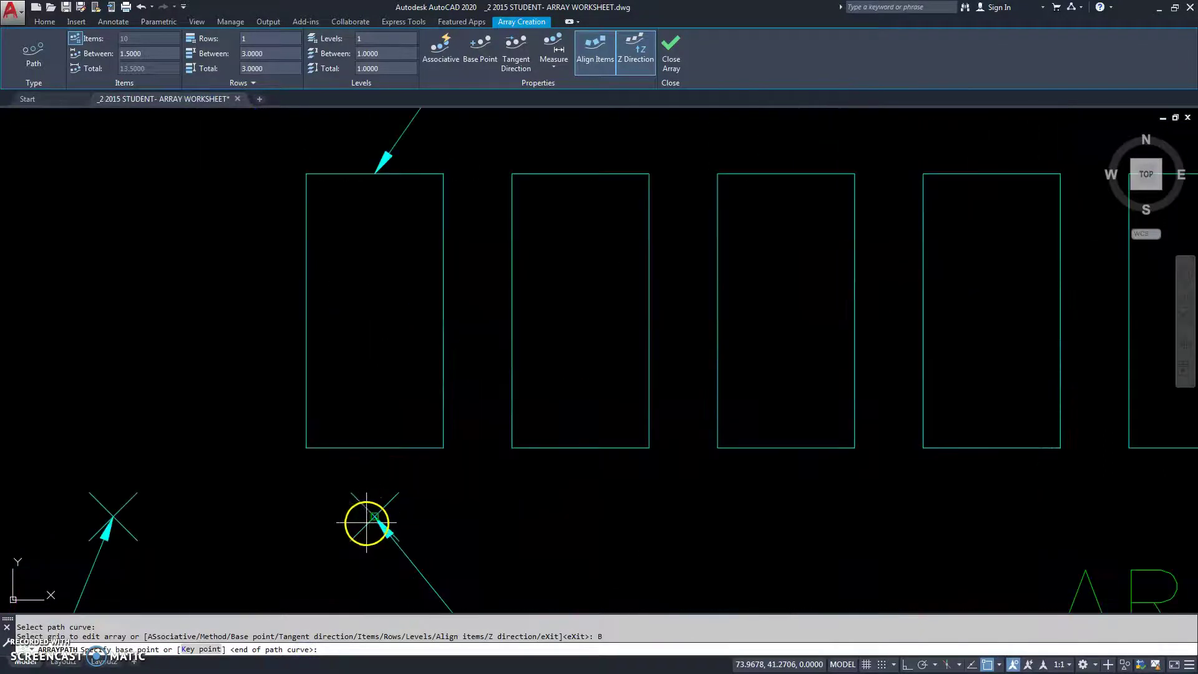
{"action": "left_click", "coordinate": [374, 516]}
{"action": "scroll", "coordinate": [375, 517], "scroll_direction": "down", "scroll_amount": 6}
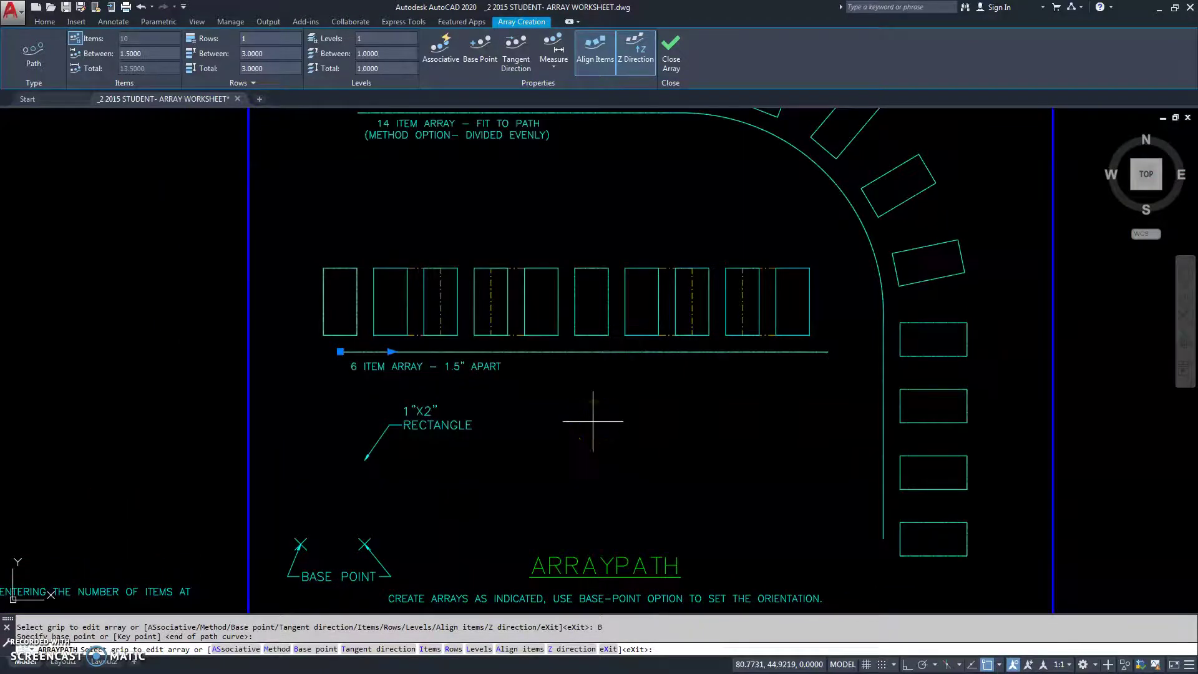
{"action": "middle_click_drag", "start_coordinate": [593, 420], "coordinate": [600, 413]}
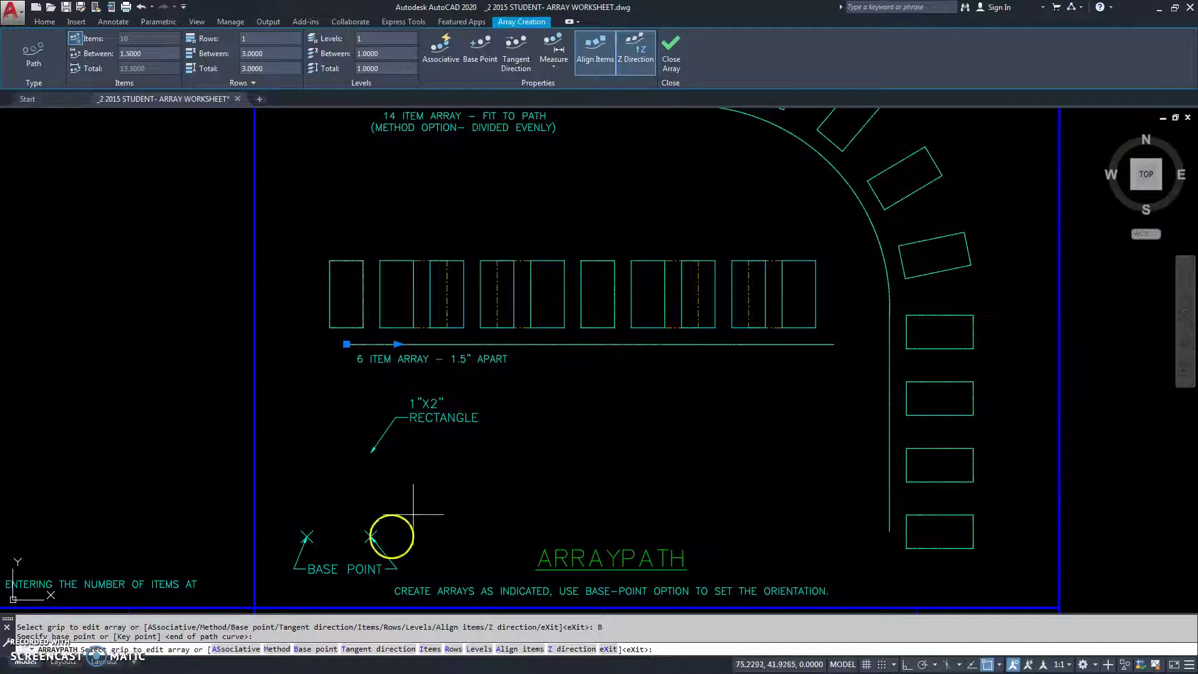
Measure the rectangles 2.5 apart, accept 6 items, and finish the array.
{"action": "left_click", "coordinate": [279, 648]}
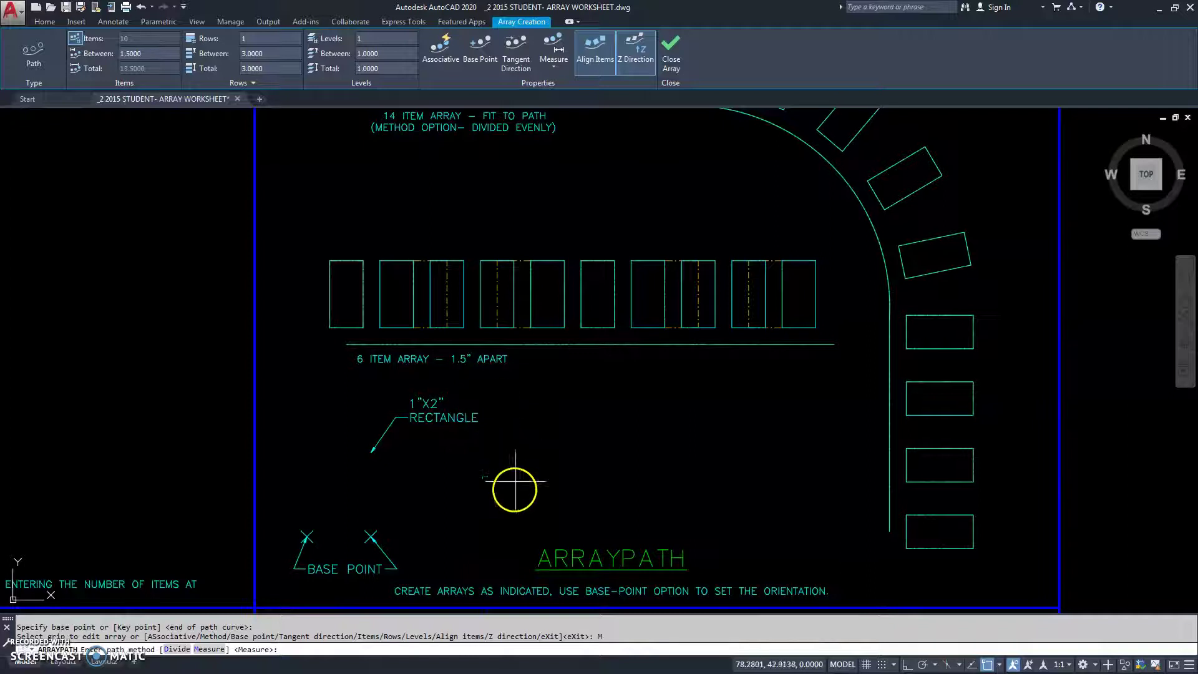
{"action": "left_click", "coordinate": [209, 651]}
{"action": "left_click", "coordinate": [431, 649]}
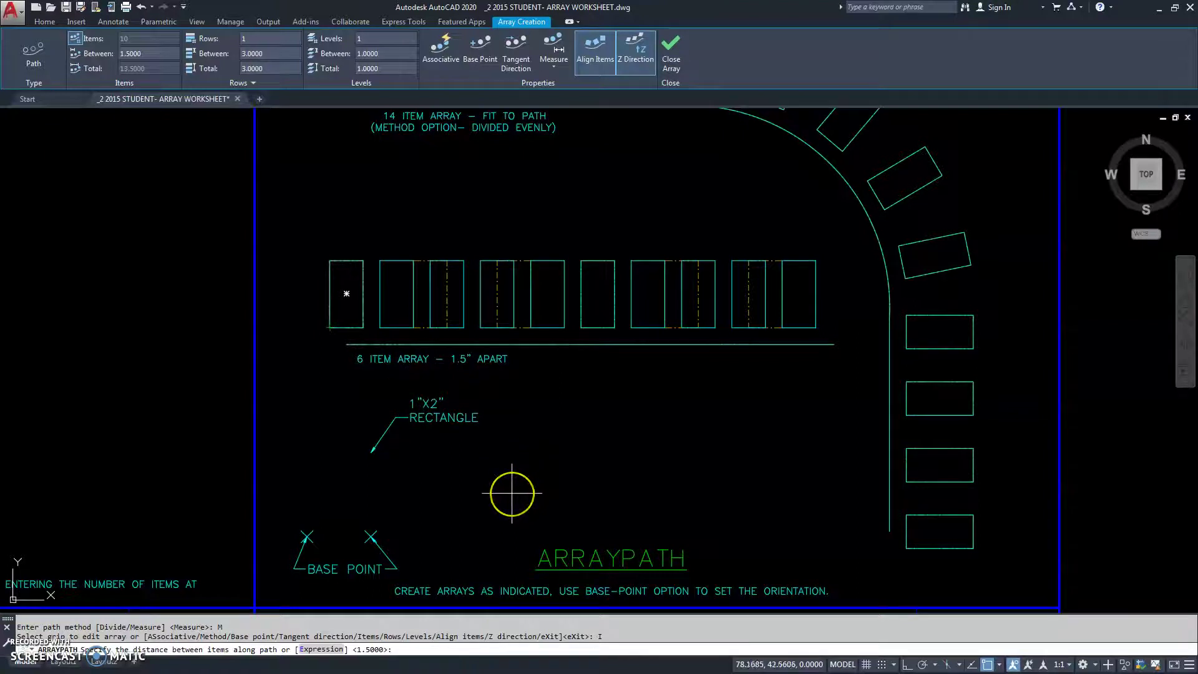
{"action": "key", "text": "Return"}
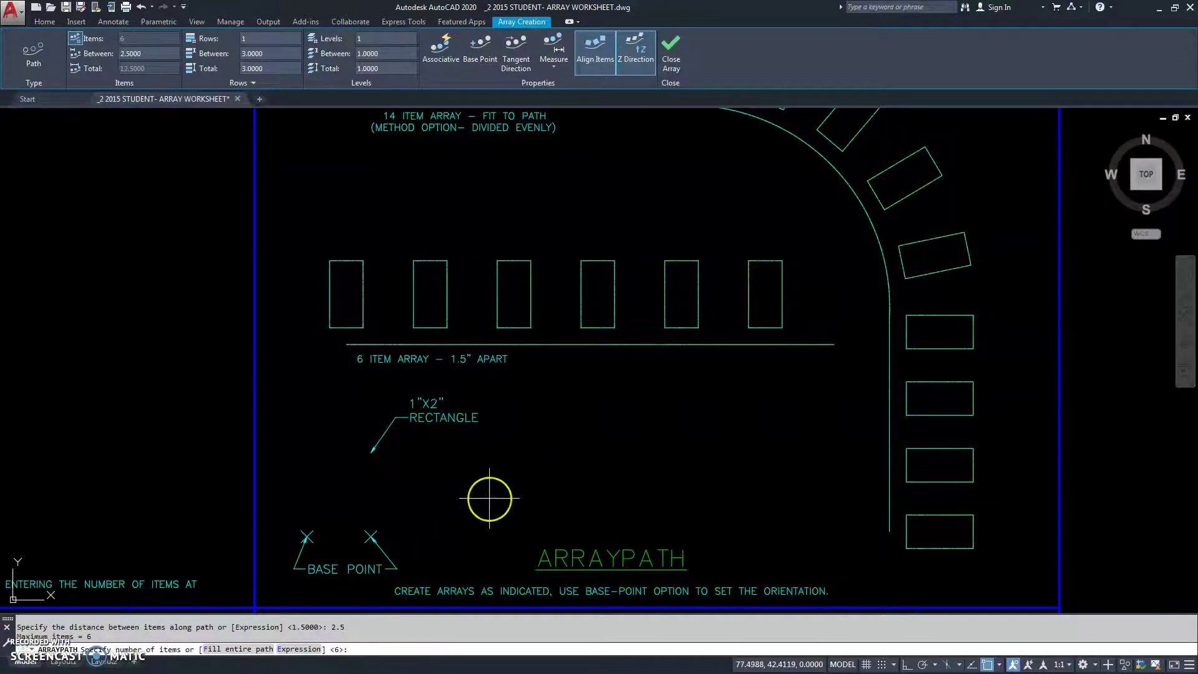
{"action": "key", "text": "Return"}
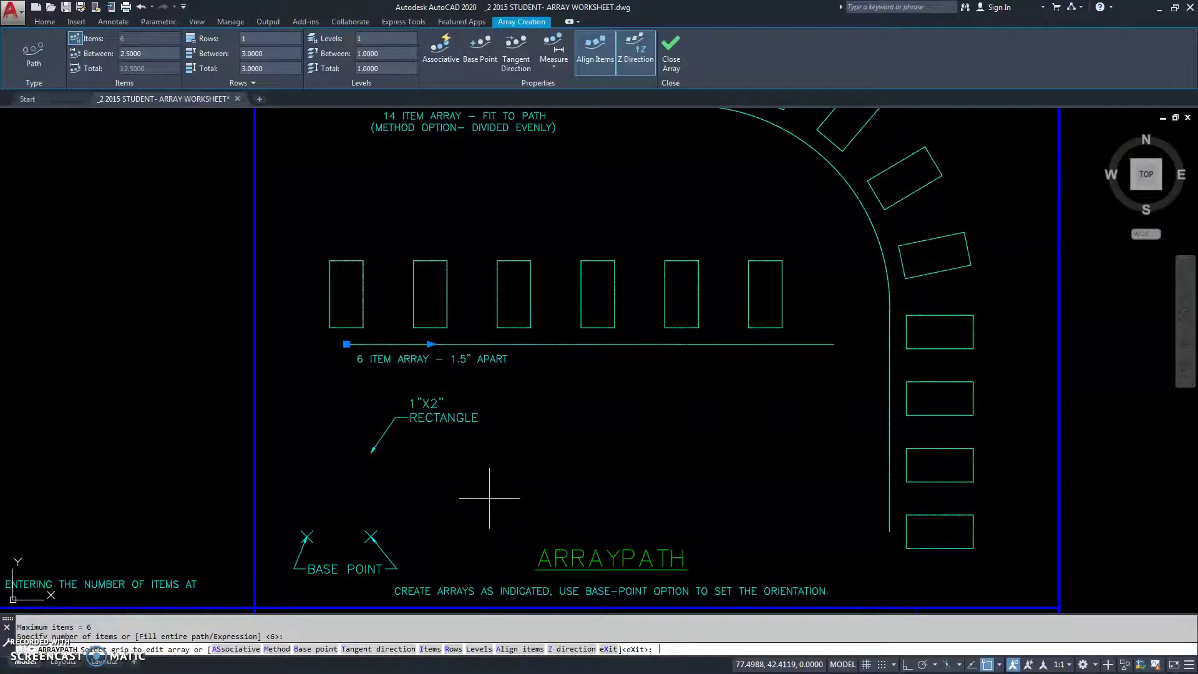
{"action": "key", "text": "Return"}
{"action": "scroll", "coordinate": [489, 498], "scroll_direction": "down", "scroll_amount": 4}
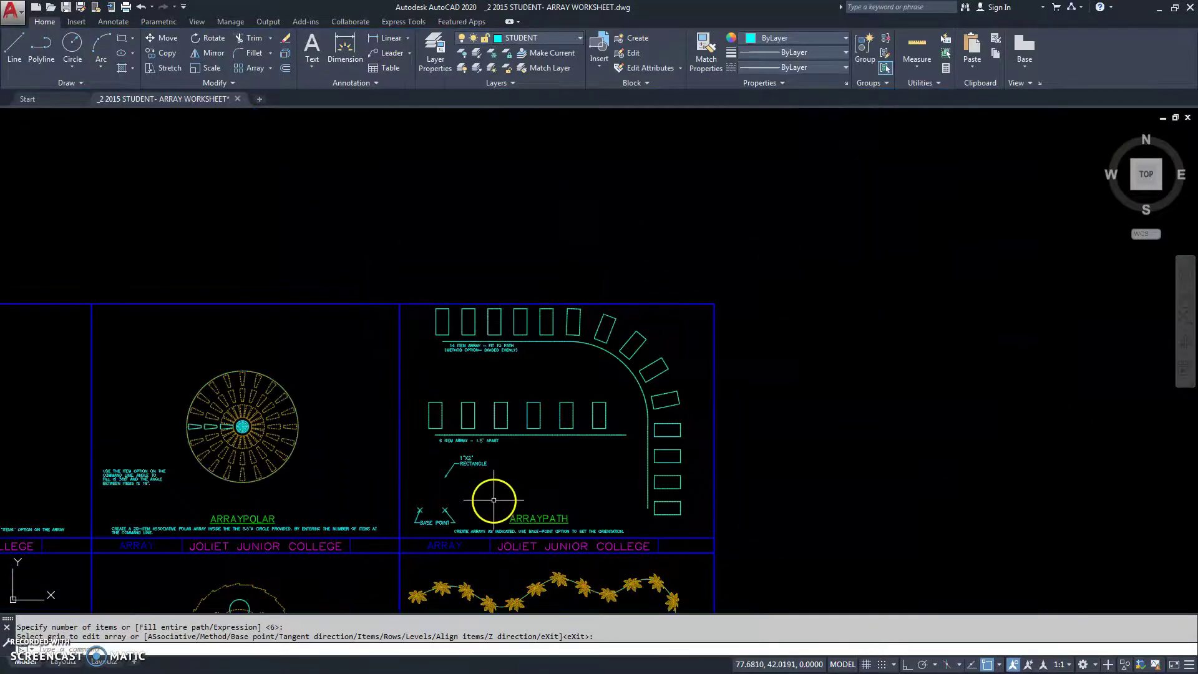
Run ARRAYPATH on the palm tree along the winding curve, anchored at the palm's base point.
{"action": "scroll", "coordinate": [505, 339], "scroll_direction": "up", "scroll_amount": 2}
{"action": "middle_click_drag", "start_coordinate": [500, 368], "coordinate": [525, 353]}
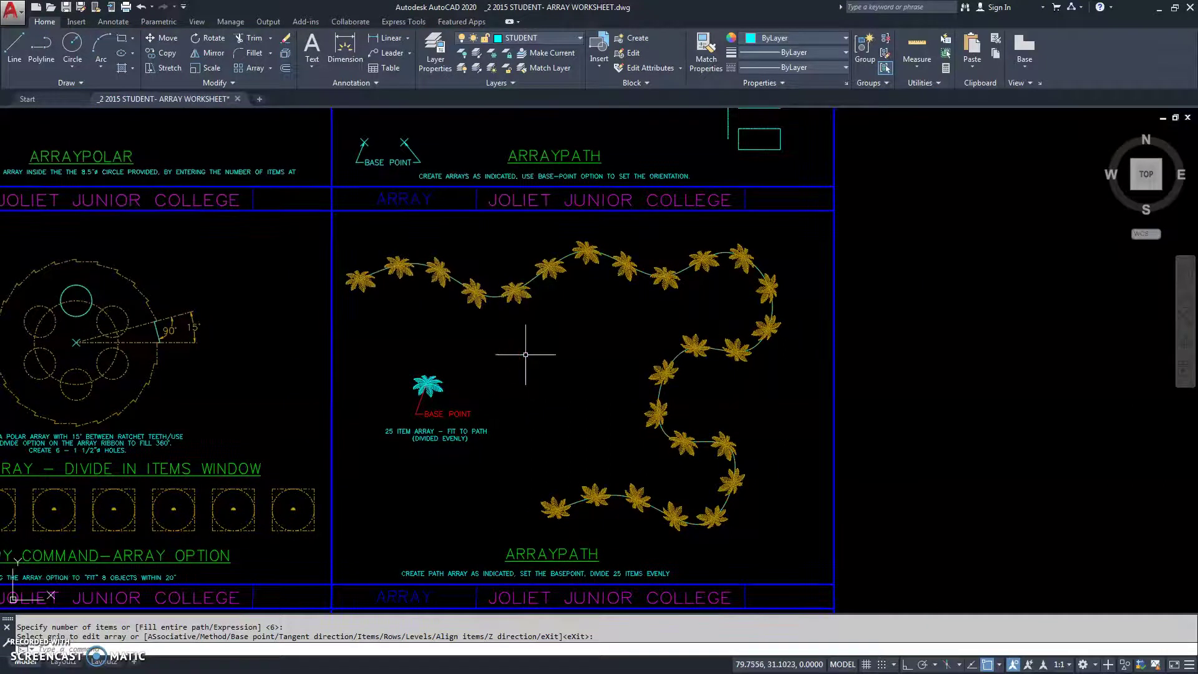
{"action": "type", "text": "arraypath"}
{"action": "key", "text": "Return"}
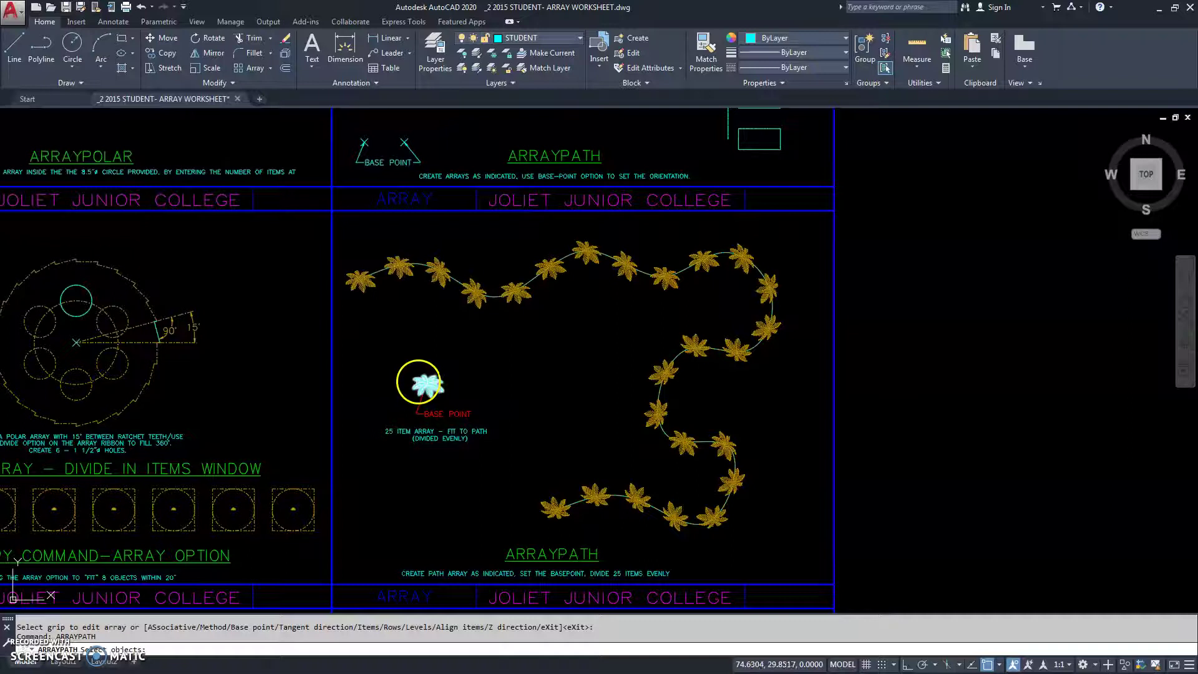
{"action": "left_click", "coordinate": [418, 382]}
{"action": "key", "text": "Return"}
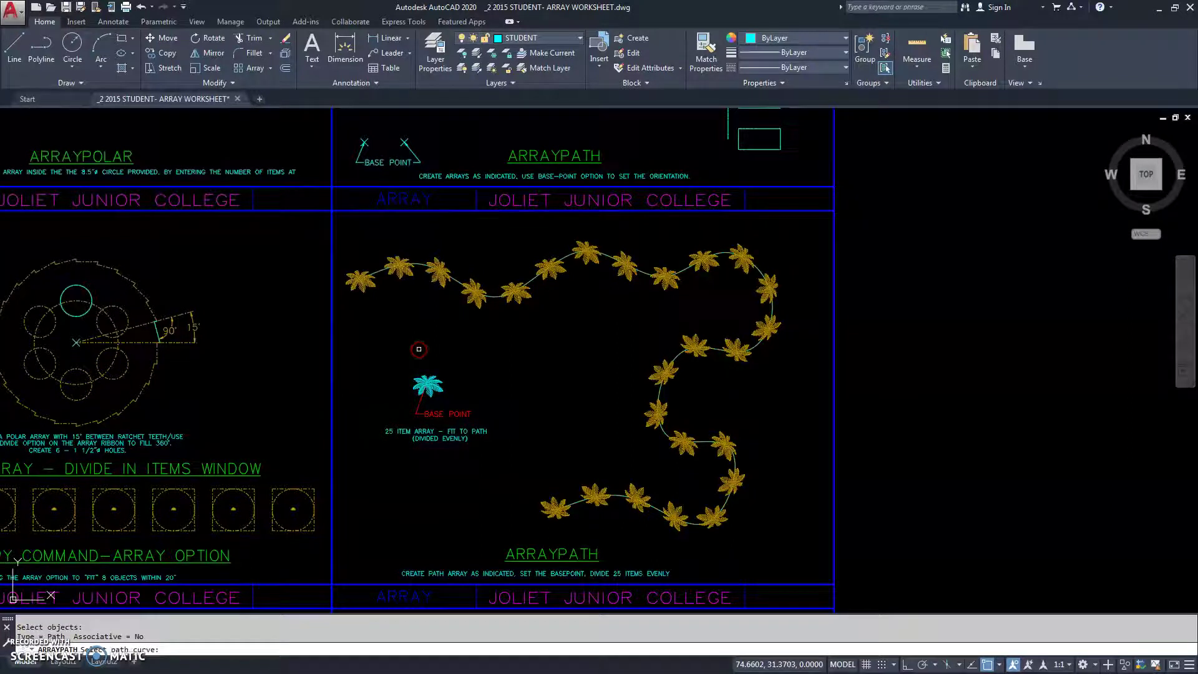
{"action": "left_click", "coordinate": [455, 282]}
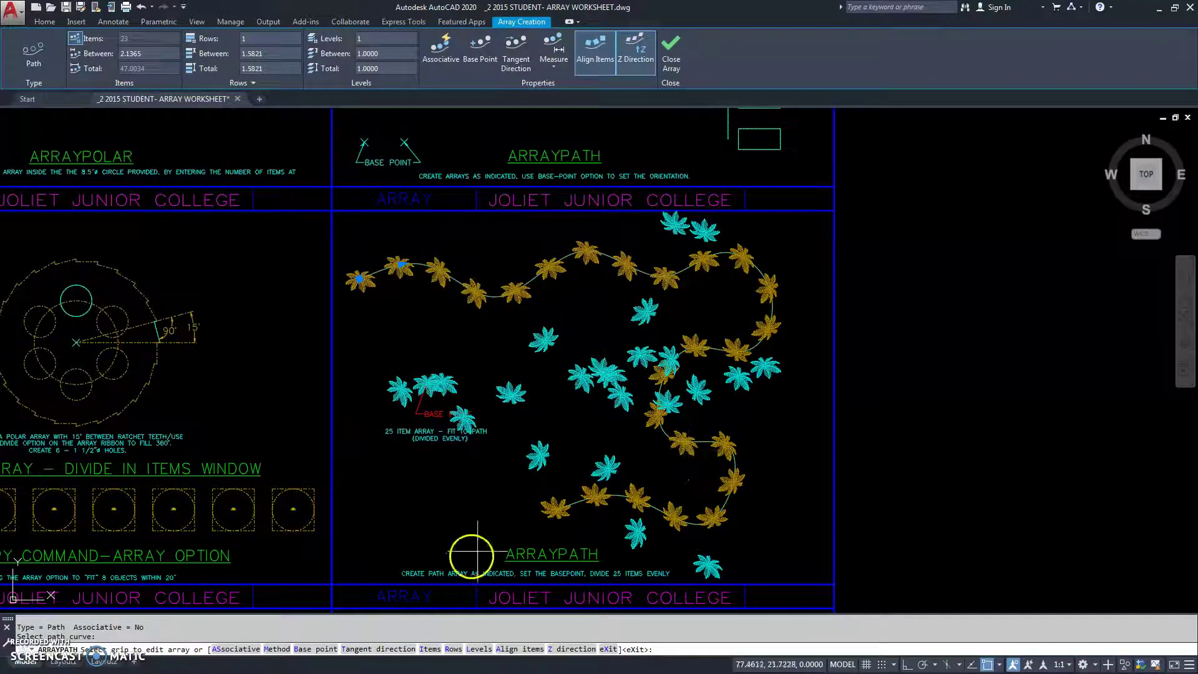
{"action": "left_click", "coordinate": [314, 649]}
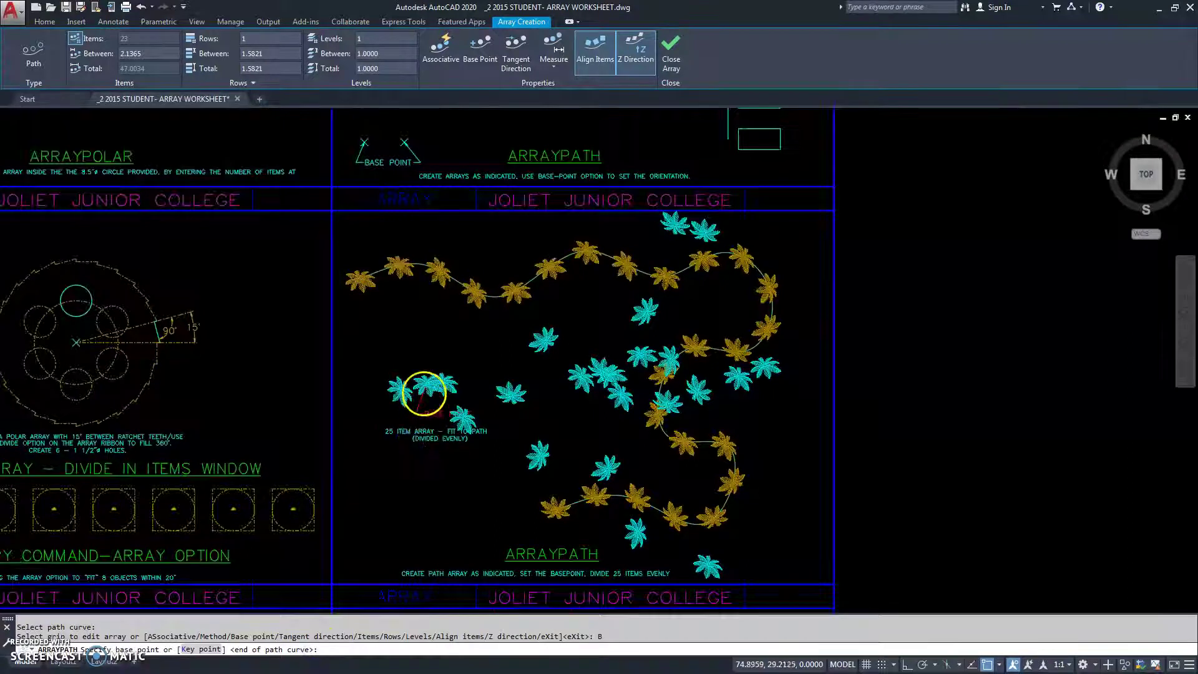
{"action": "scroll", "coordinate": [428, 401], "scroll_direction": "up", "scroll_amount": 10}
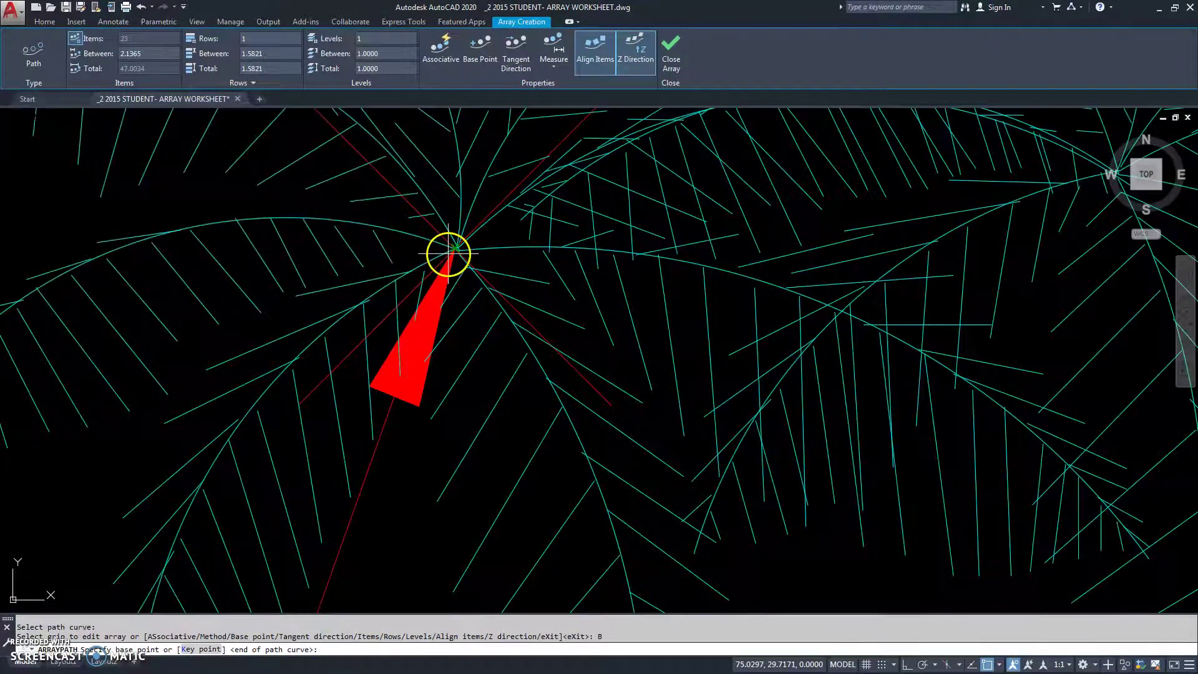
{"action": "scroll", "coordinate": [447, 256], "scroll_direction": "up", "scroll_amount": 3}
{"action": "left_click", "coordinate": [491, 201]}
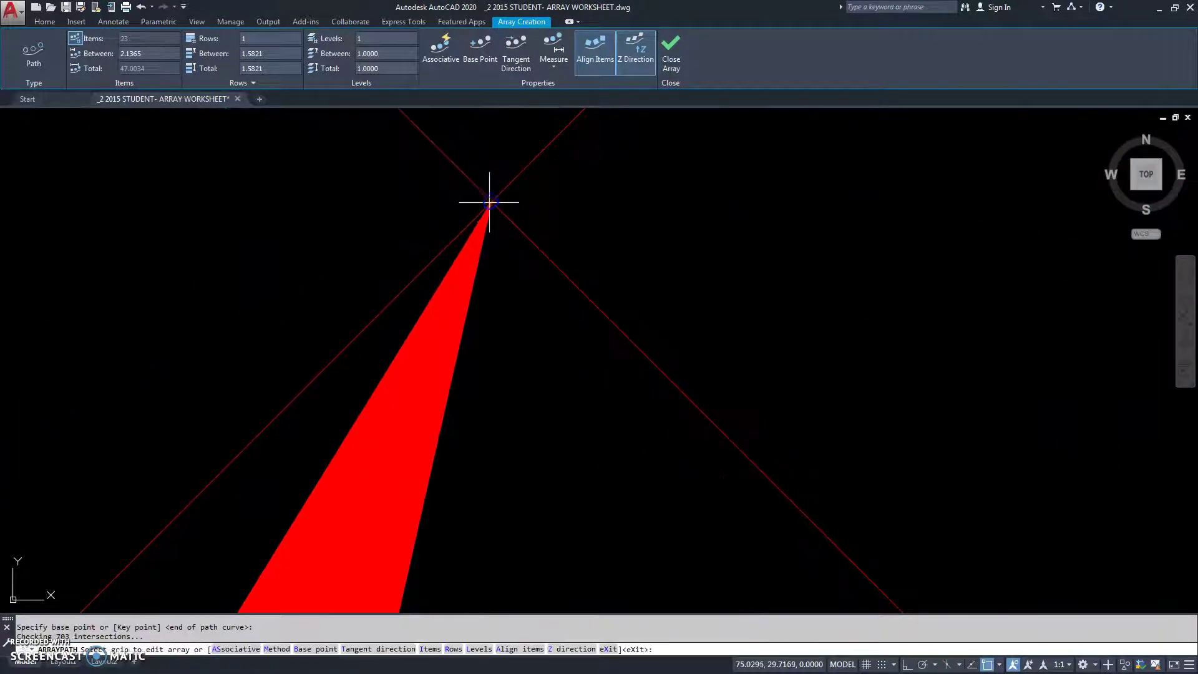
{"action": "scroll", "coordinate": [487, 206], "scroll_direction": "down", "scroll_amount": 10}
{"action": "middle_click_drag", "start_coordinate": [534, 256], "coordinate": [463, 348]}
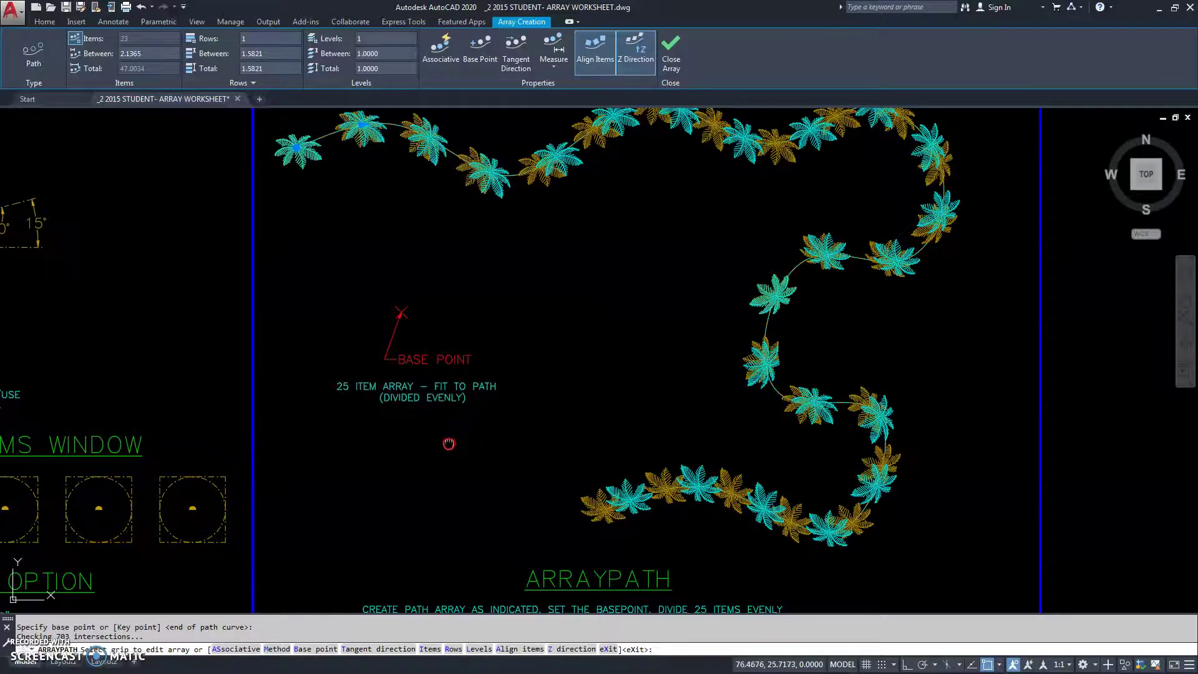
{"action": "middle_click_drag", "start_coordinate": [450, 443], "coordinate": [460, 420]}
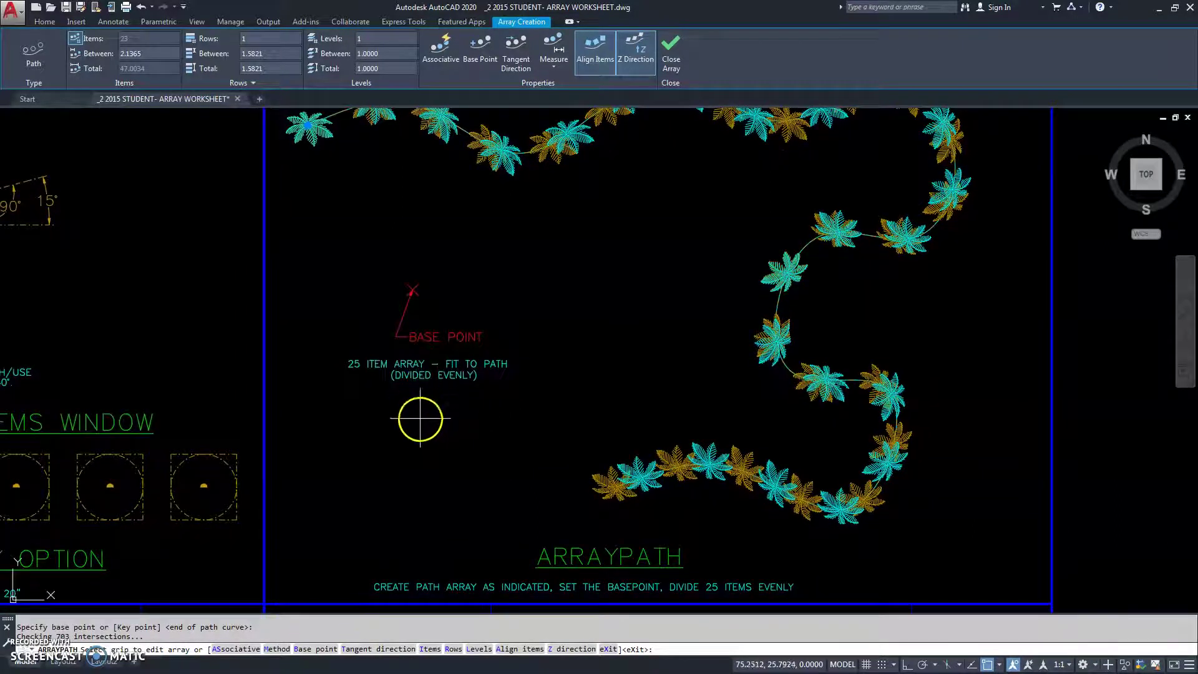
Divide the palms evenly along the curve as 25 items.
{"action": "left_click", "coordinate": [276, 649]}
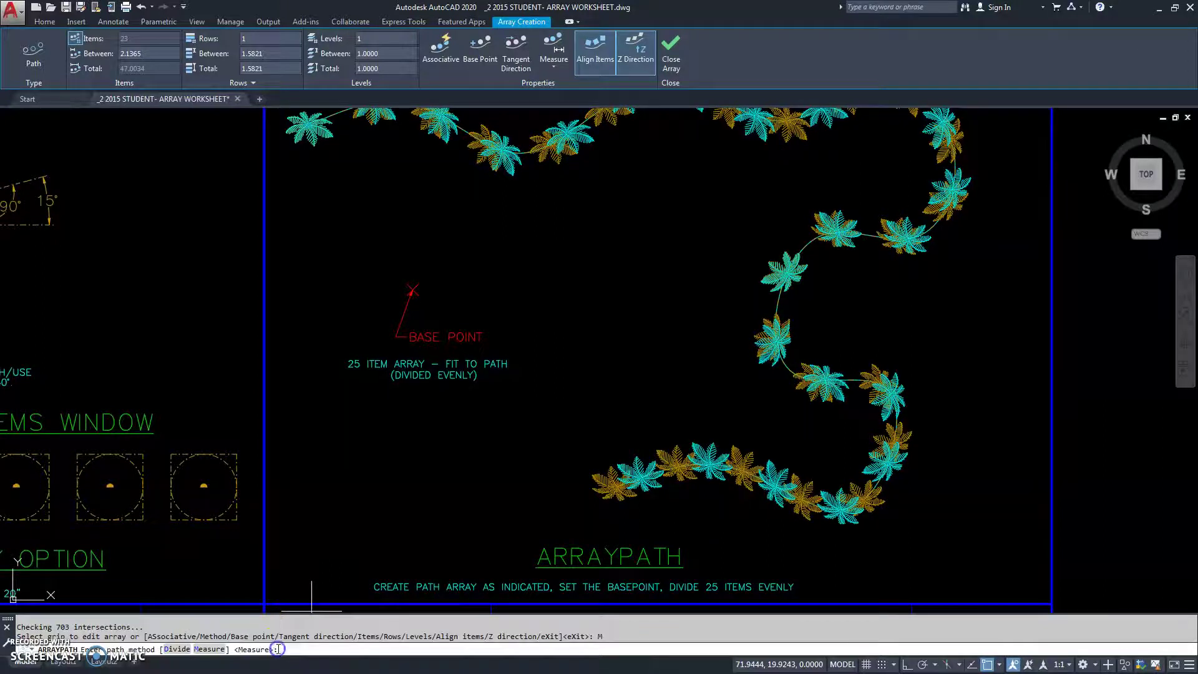
{"action": "left_click", "coordinate": [176, 649]}
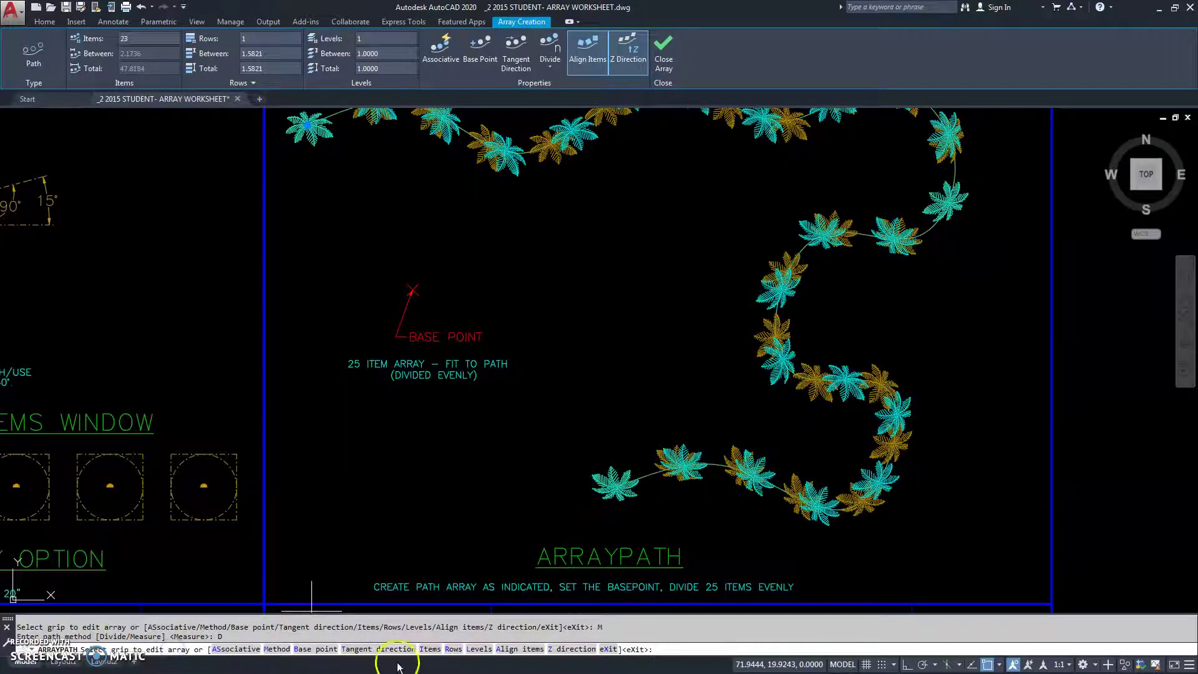
{"action": "left_click", "coordinate": [430, 649]}
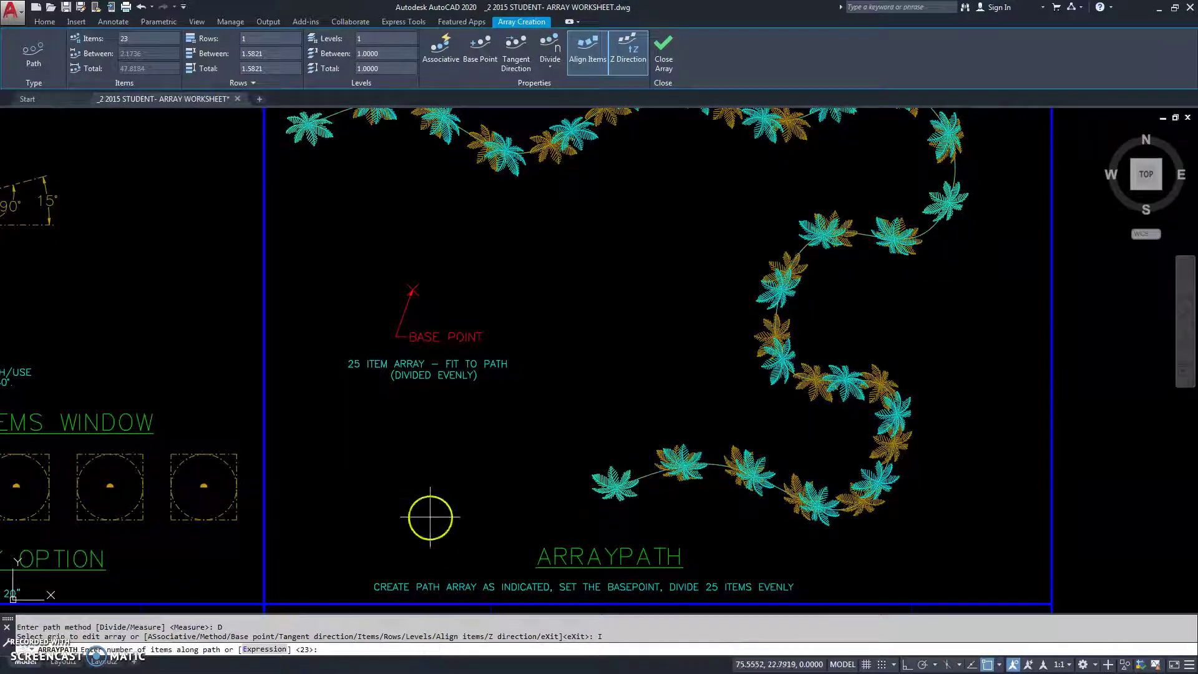
{"action": "key", "text": "Return"}
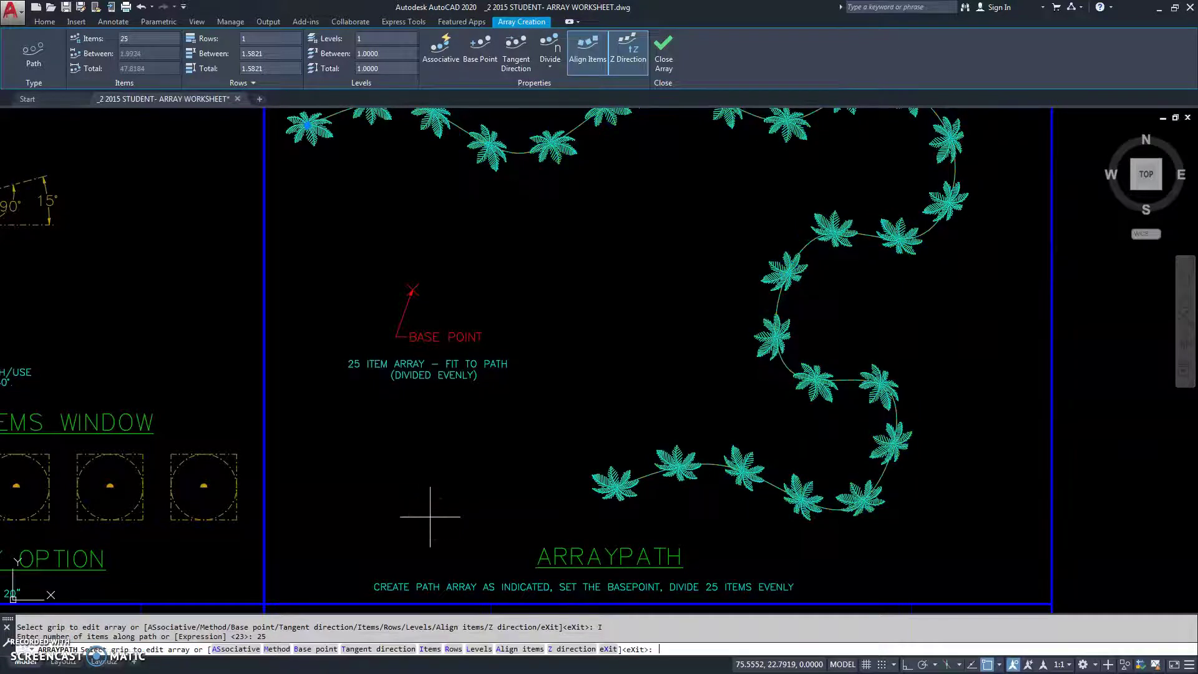
{"action": "scroll", "coordinate": [441, 497], "scroll_direction": "down", "scroll_amount": 3}
{"action": "mouse_move", "coordinate": [436, 521]}
{"action": "middle_mouse_down"}
{"action": "mouse_move", "coordinate": [433, 268]}
{"action": "mouse_move", "coordinate": [447, 137]}
{"action": "middle_mouse_up"}
{"action": "middle_click_drag", "start_coordinate": [489, 318], "coordinate": [498, 305]}
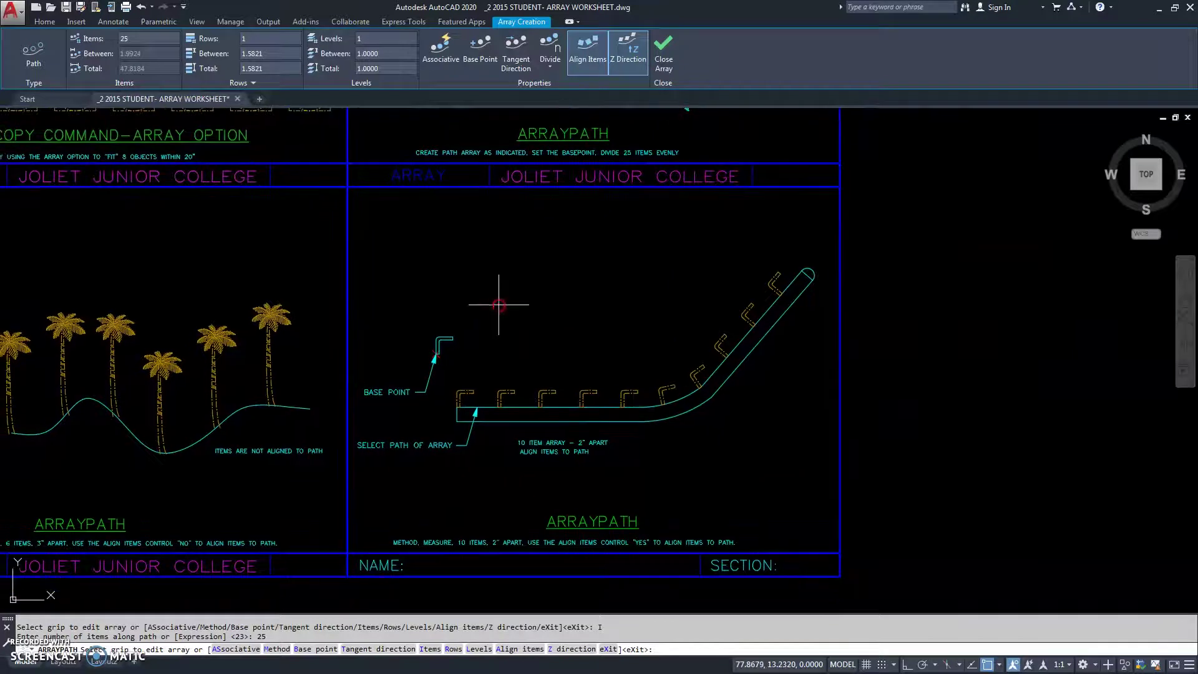
Path-array the L-shaped bracket along the bent path, anchored at the bracket's marked corner.
{"action": "type", "text": "ara"}
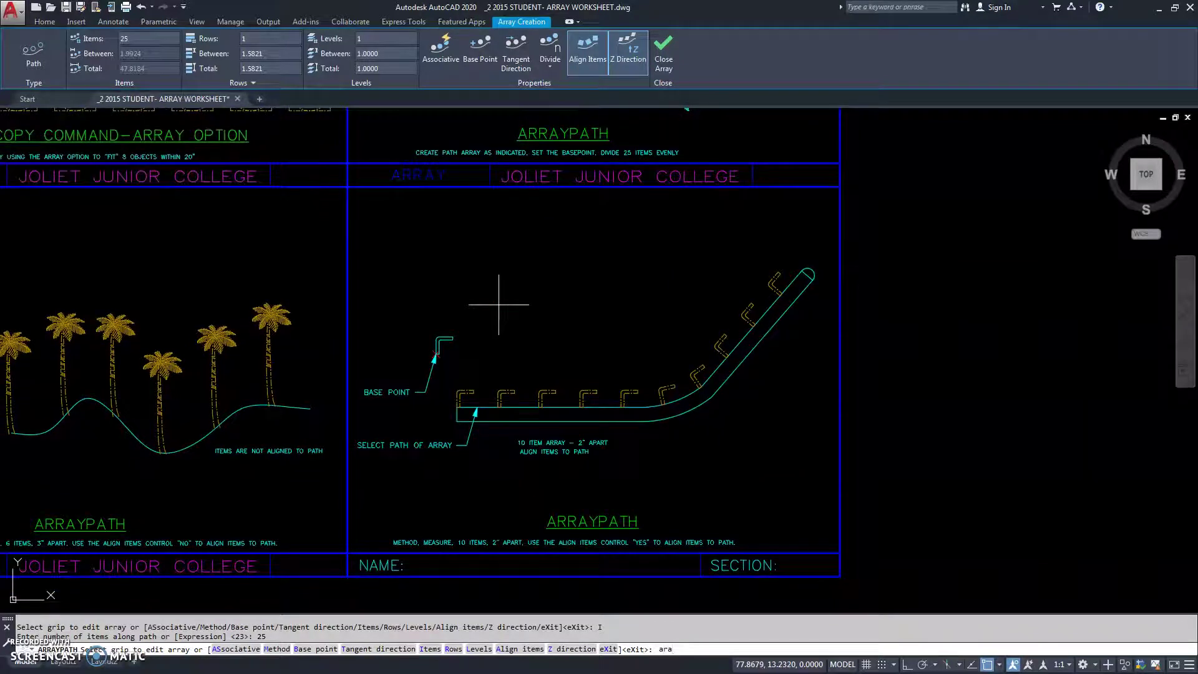
{"action": "key", "text": "Escape"}
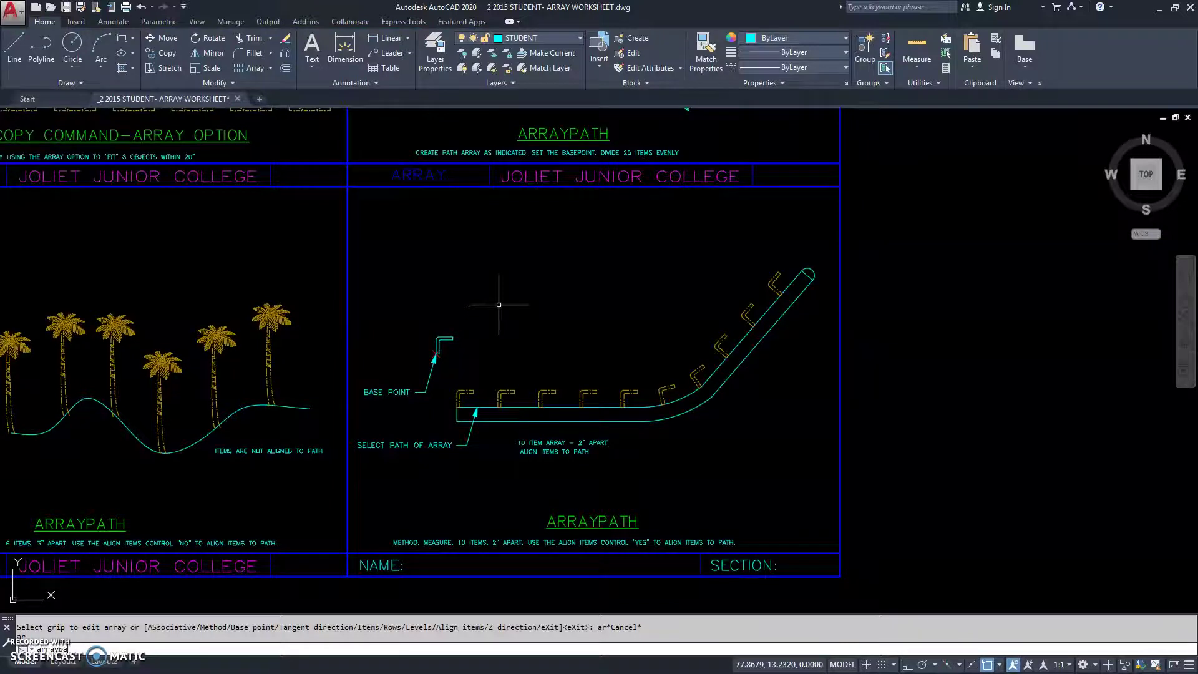
{"action": "key", "text": "Return"}
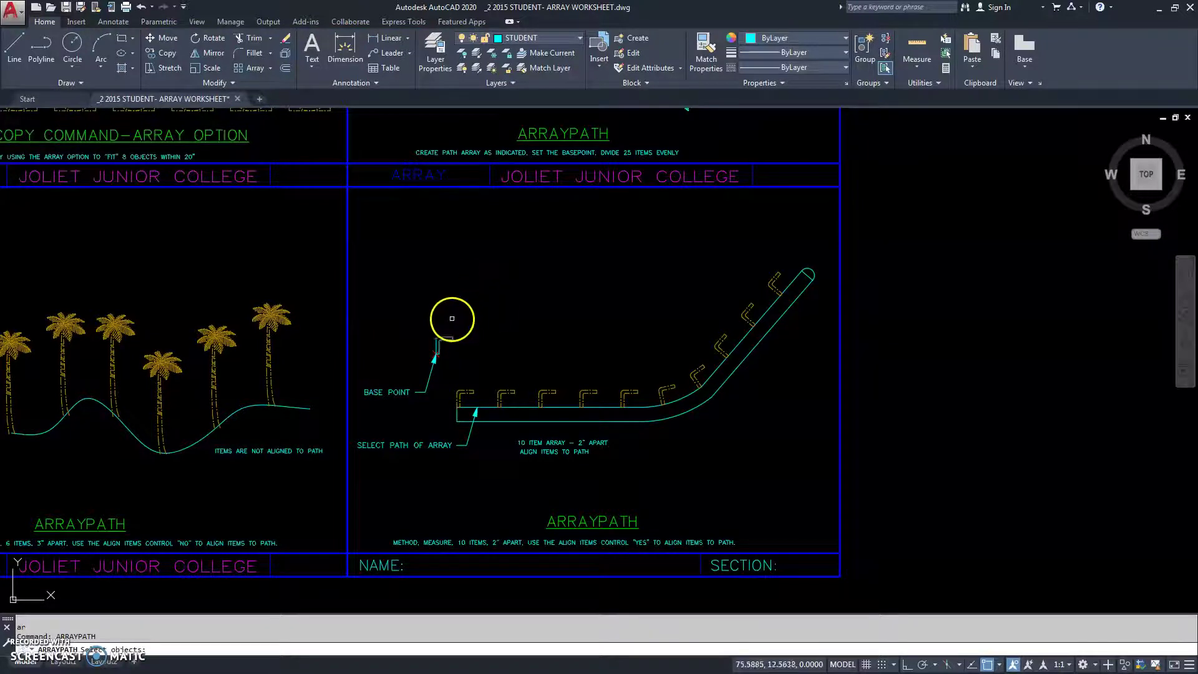
{"action": "left_click", "coordinate": [447, 337]}
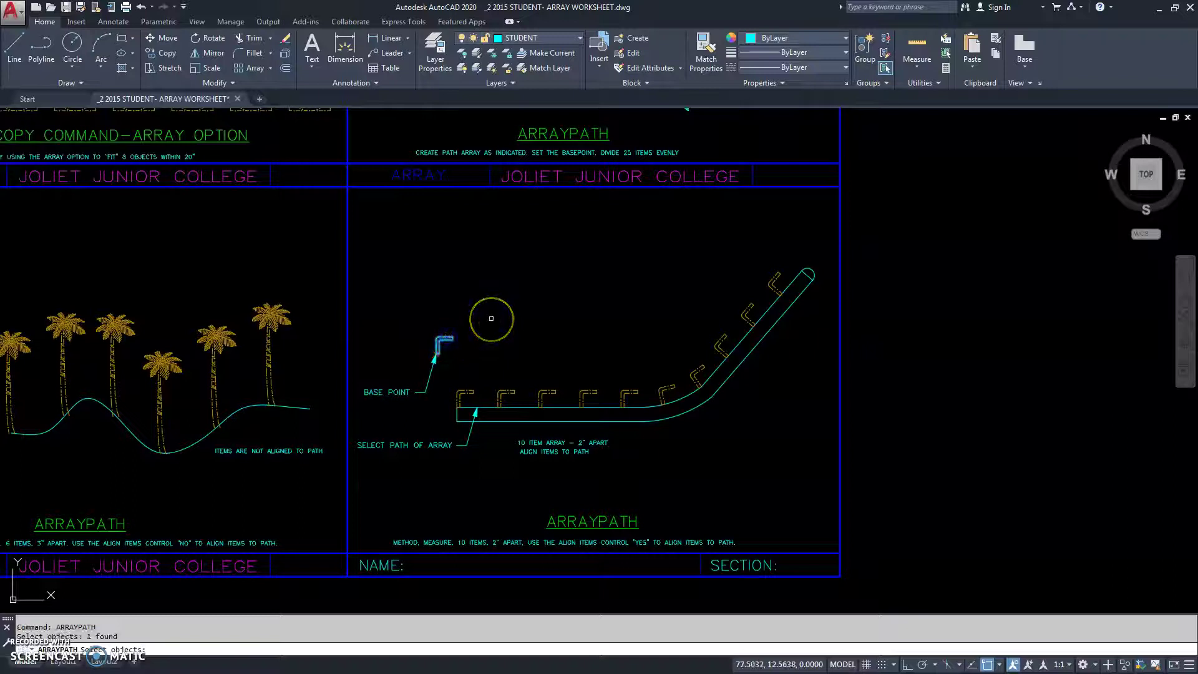
{"action": "right_click", "coordinate": [491, 318]}
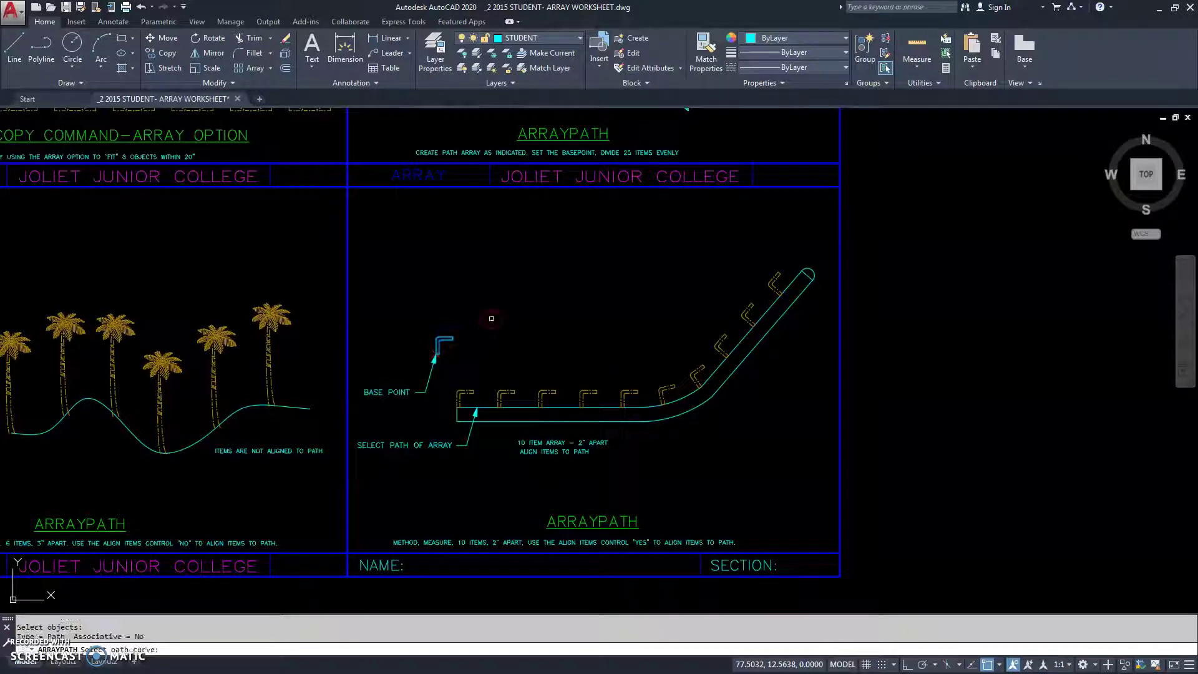
{"action": "left_click", "coordinate": [485, 406]}
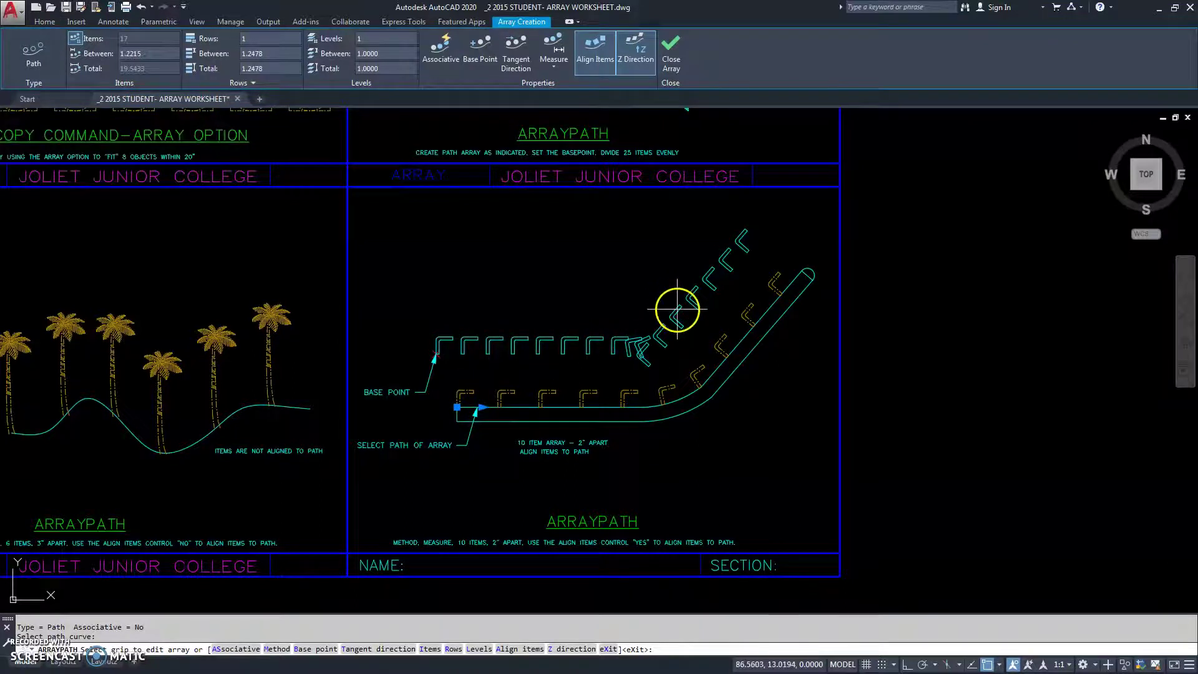
{"action": "left_click", "coordinate": [310, 649]}
{"action": "scroll", "coordinate": [437, 412], "scroll_direction": "up", "scroll_amount": 6}
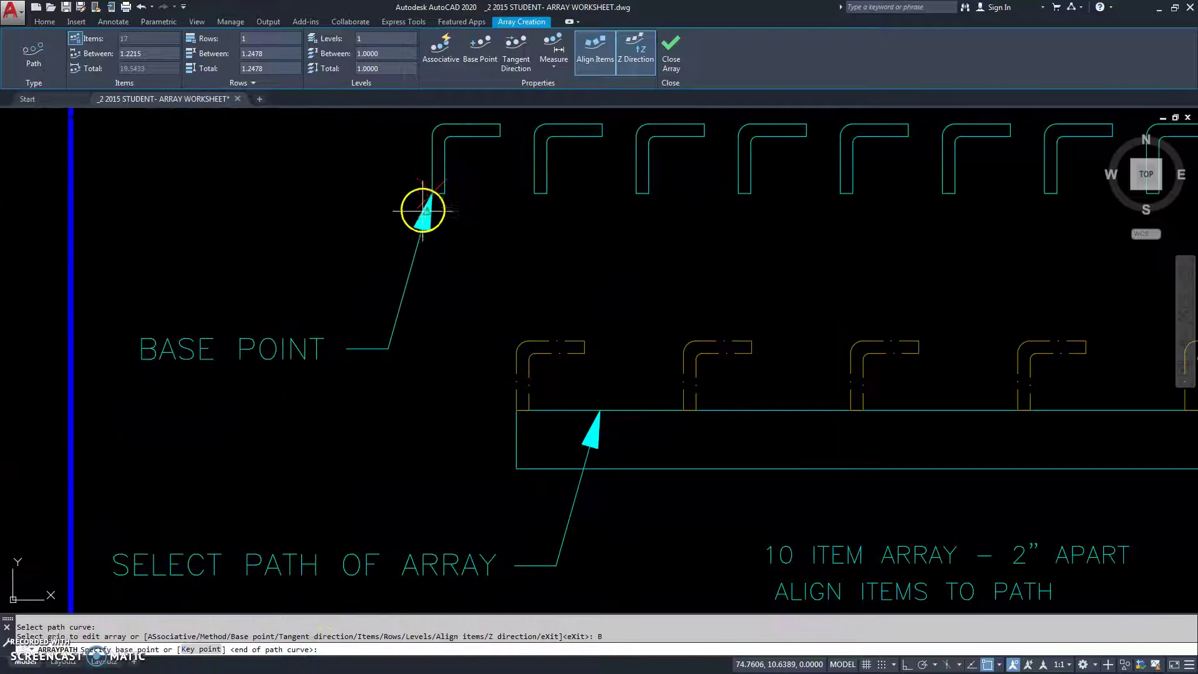
{"action": "left_click", "coordinate": [429, 193]}
{"action": "scroll", "coordinate": [427, 402], "scroll_direction": "down", "scroll_amount": 4}
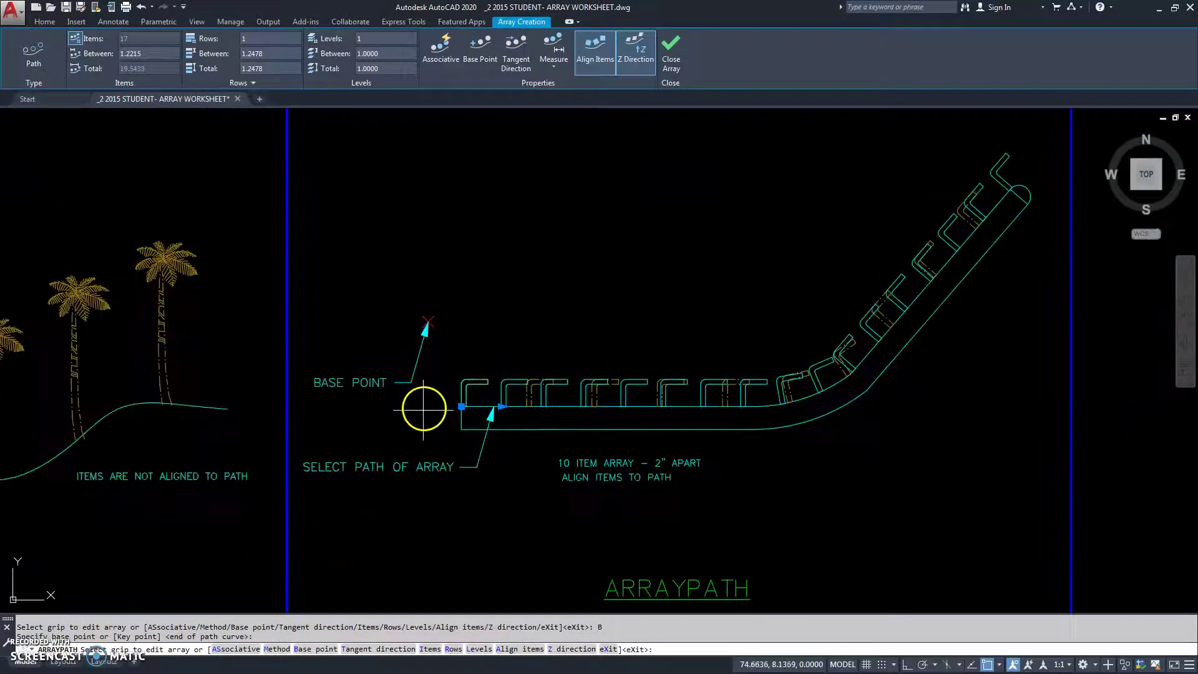
{"action": "scroll", "coordinate": [539, 519], "scroll_direction": "up", "scroll_amount": 3}
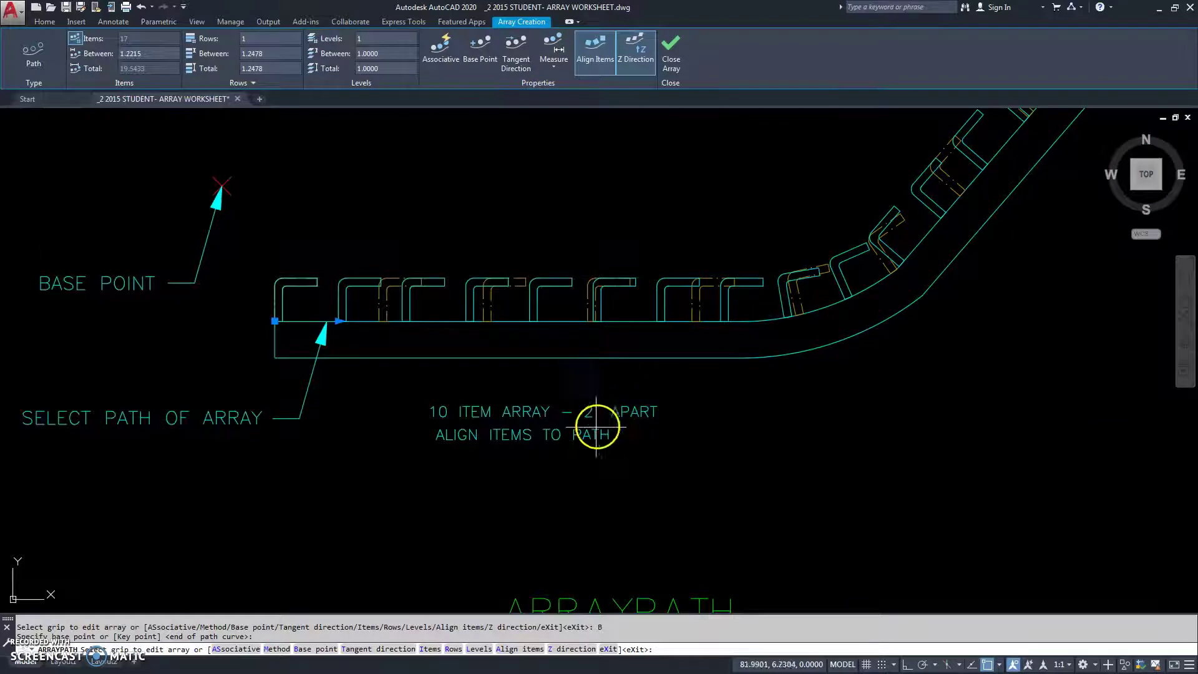
{"action": "scroll", "coordinate": [393, 474], "scroll_direction": "down", "scroll_amount": 2}
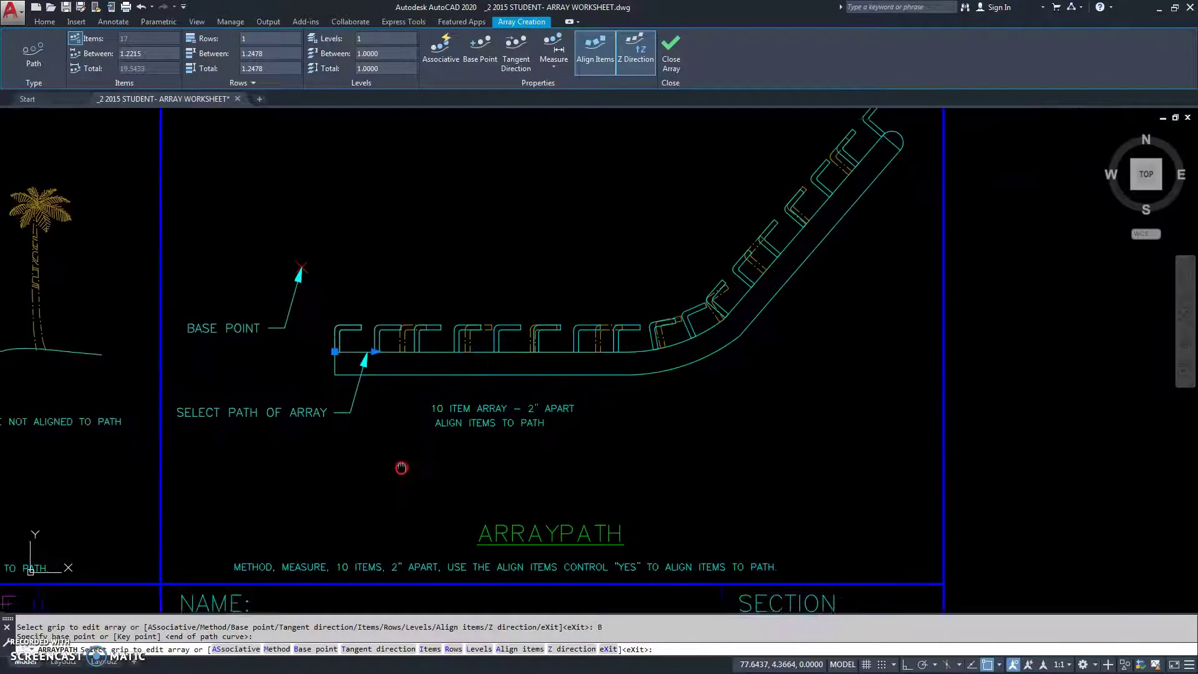
Measure the brackets 2" apart, accept 10 items, and finish the bracket array.
{"action": "left_click", "coordinate": [279, 649]}
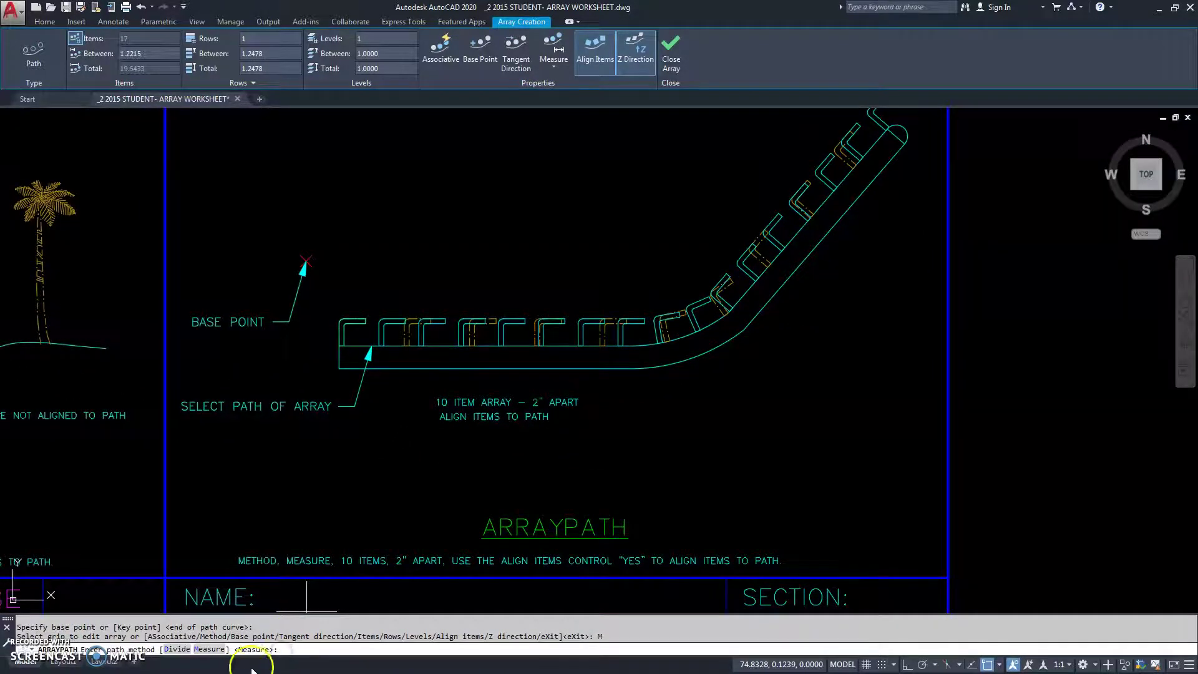
{"action": "left_click", "coordinate": [209, 649]}
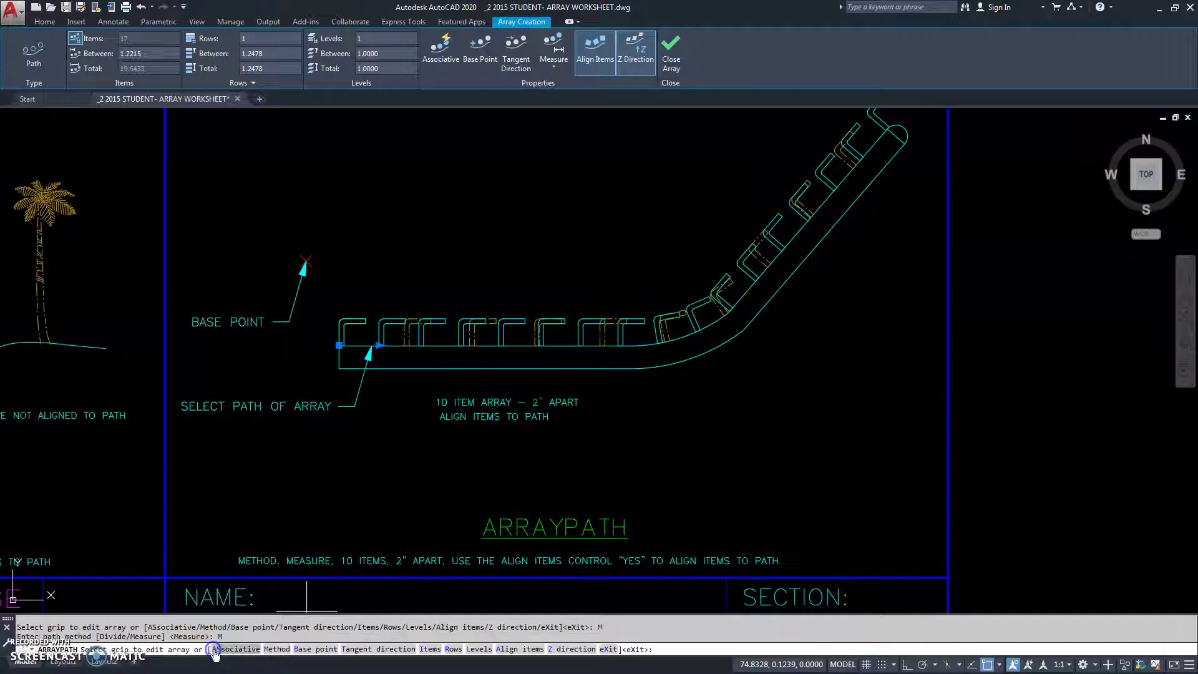
{"action": "left_click", "coordinate": [425, 649]}
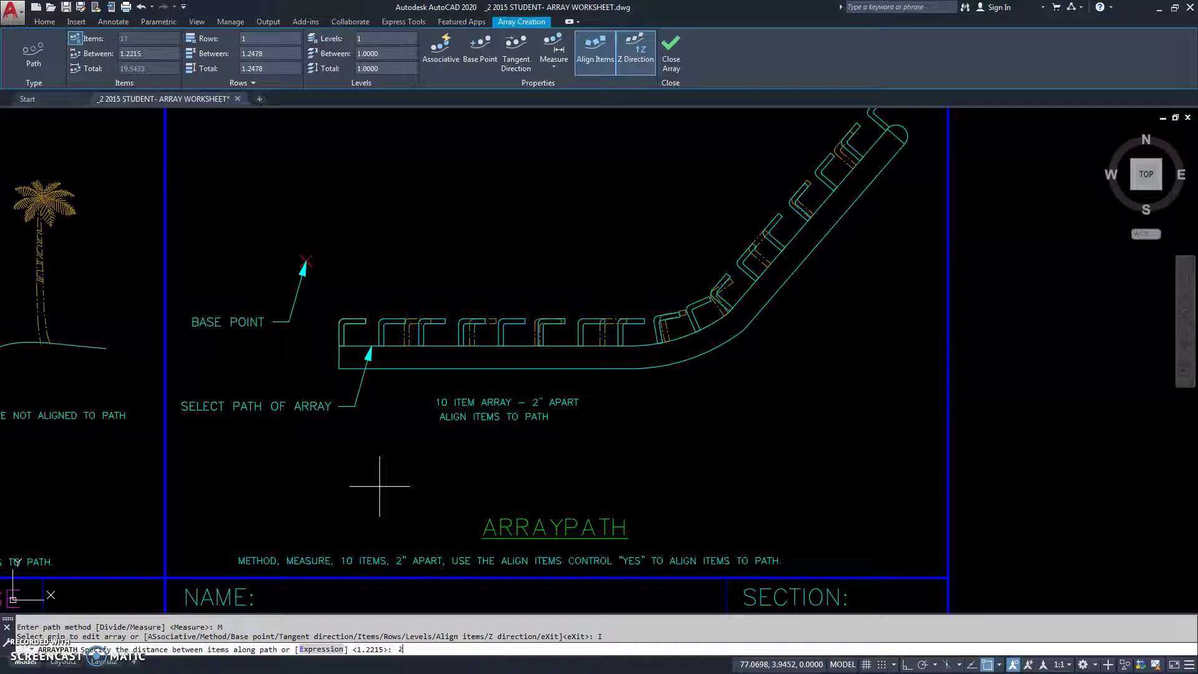
{"action": "key", "text": "Return"}
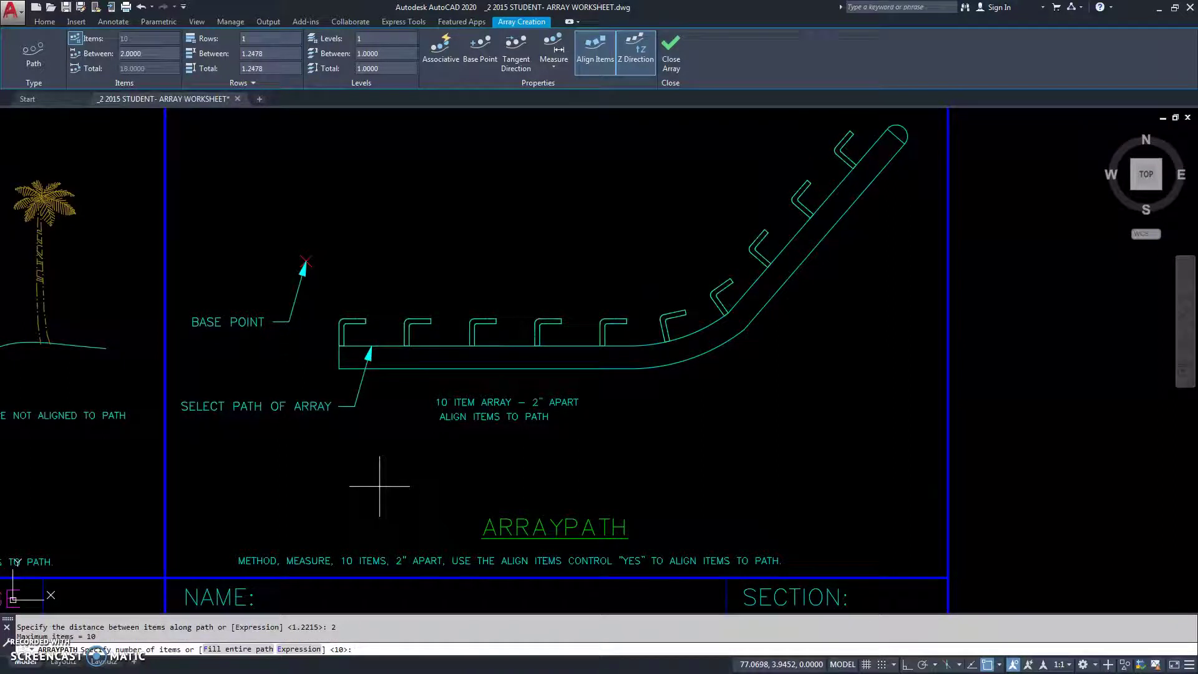
{"action": "key", "text": "Return"}
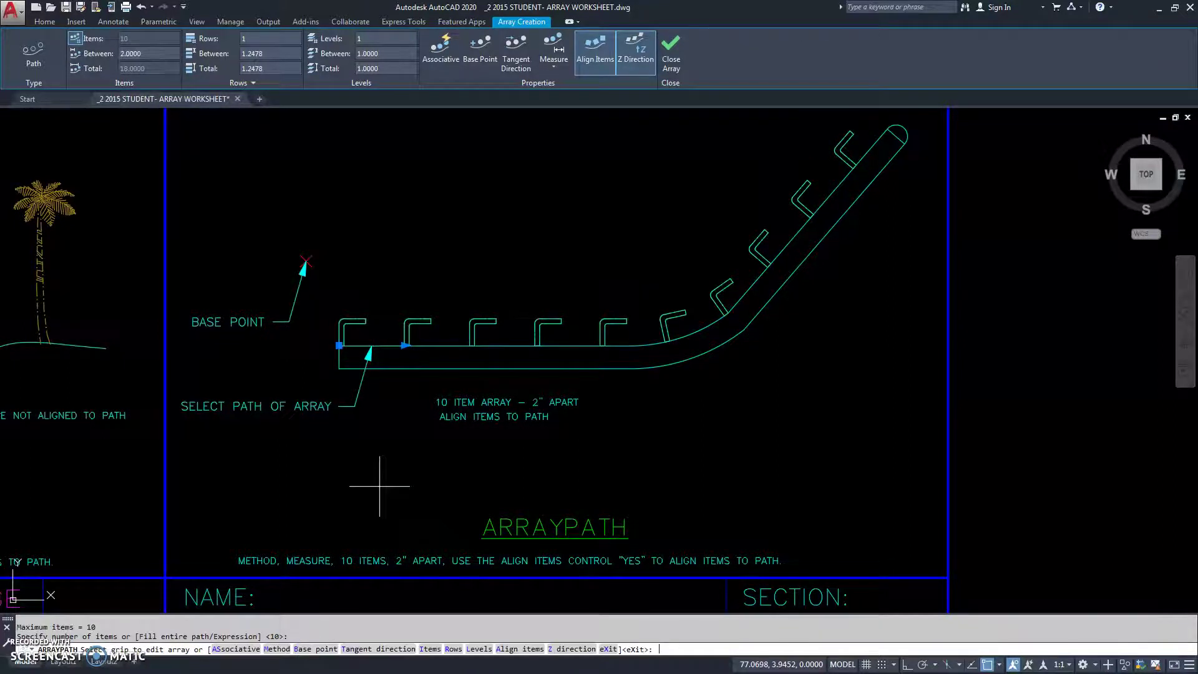
{"action": "key", "text": "Return"}
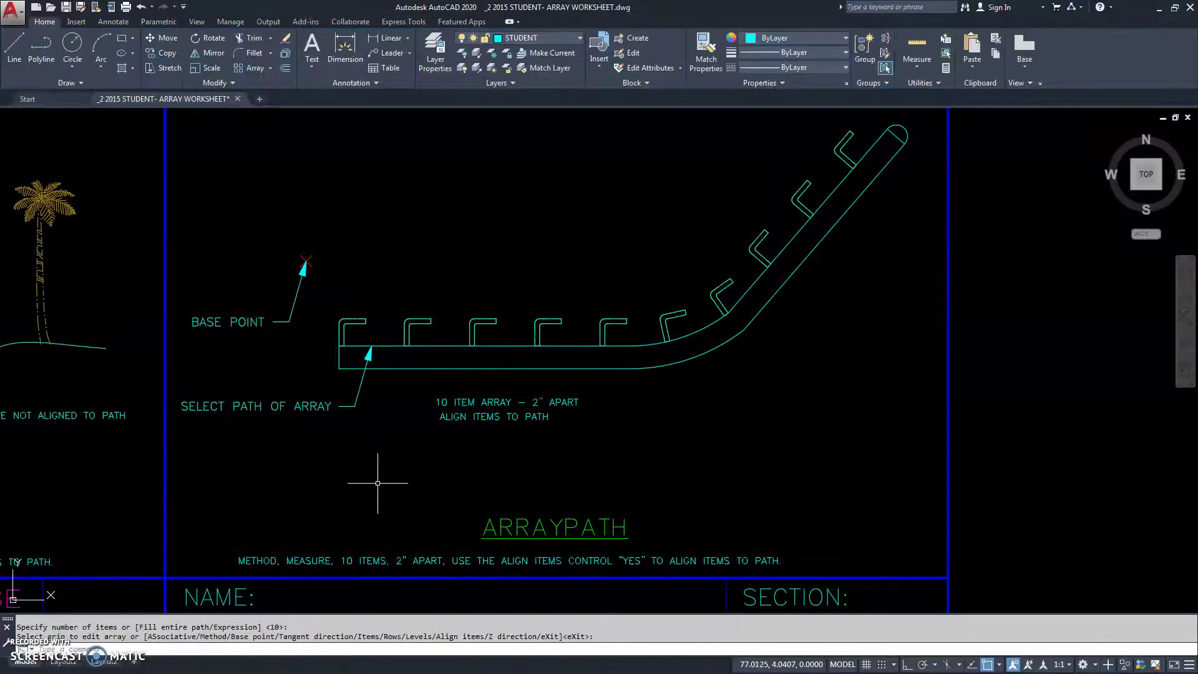
{"action": "scroll", "coordinate": [388, 481], "scroll_direction": "down", "scroll_amount": 4}
{"action": "scroll", "coordinate": [361, 516], "scroll_direction": "up", "scroll_amount": 2}
{"action": "mouse_move", "coordinate": [362, 516]}
{"action": "middle_mouse_down"}
{"action": "mouse_move", "coordinate": [443, 503]}
{"action": "mouse_move", "coordinate": [829, 535]}
{"action": "middle_mouse_up"}
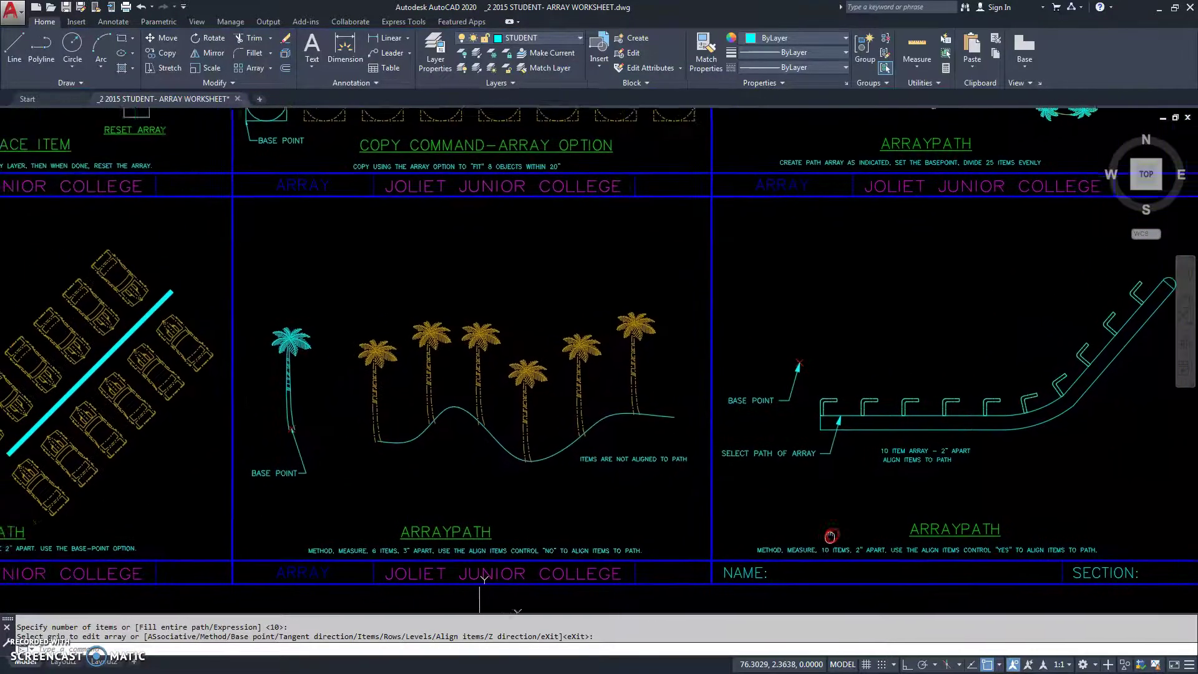
Run ARRAYPATH on the cyan palm tree along the wavy curve.
{"action": "scroll", "coordinate": [458, 480], "scroll_direction": "up", "scroll_amount": 2}
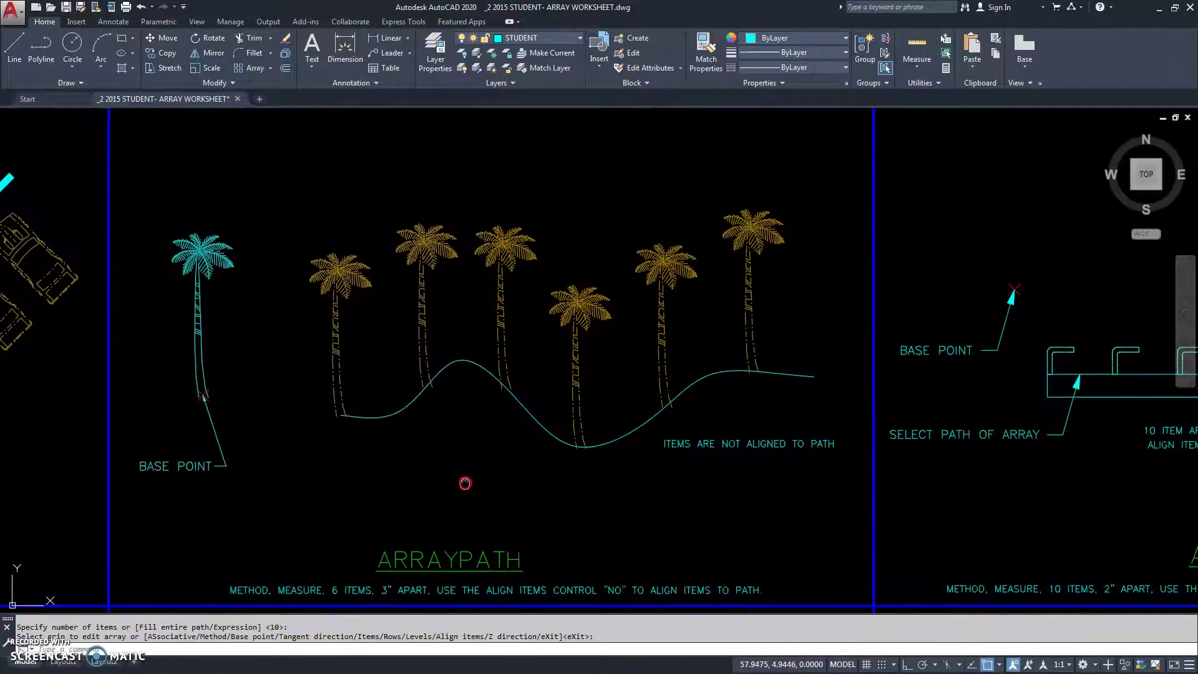
{"action": "type", "text": "ar"}
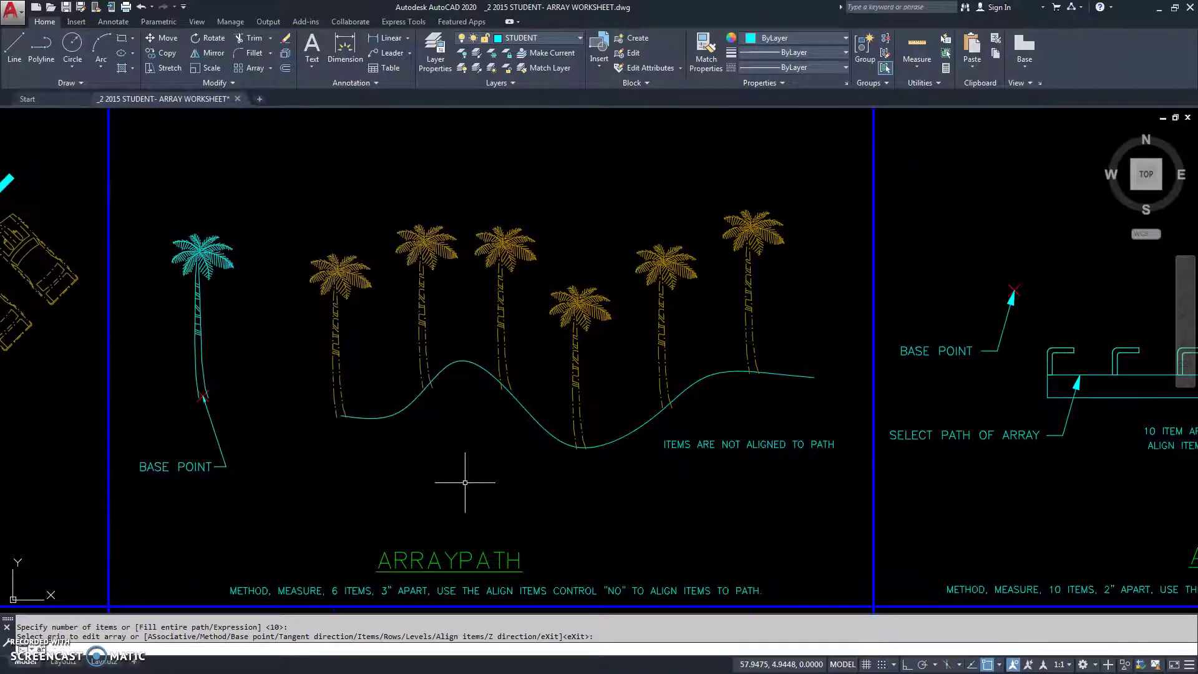
{"action": "type", "text": "rayp"}
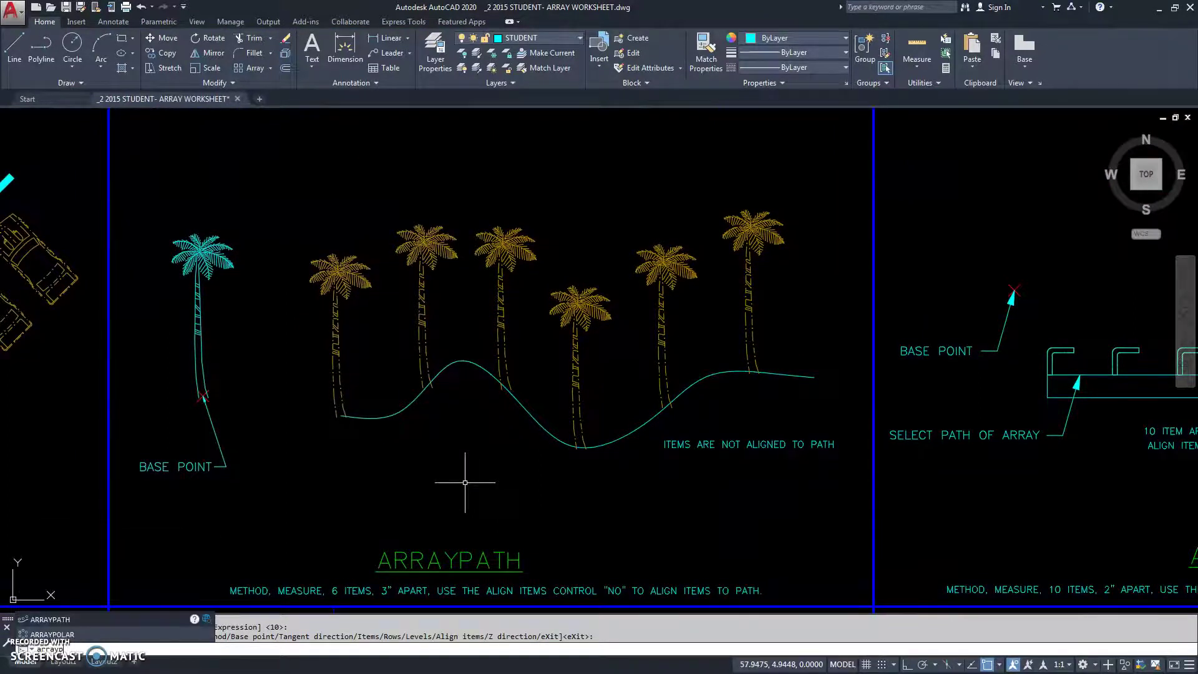
{"action": "type", "text": "ath"}
{"action": "key", "text": "Return"}
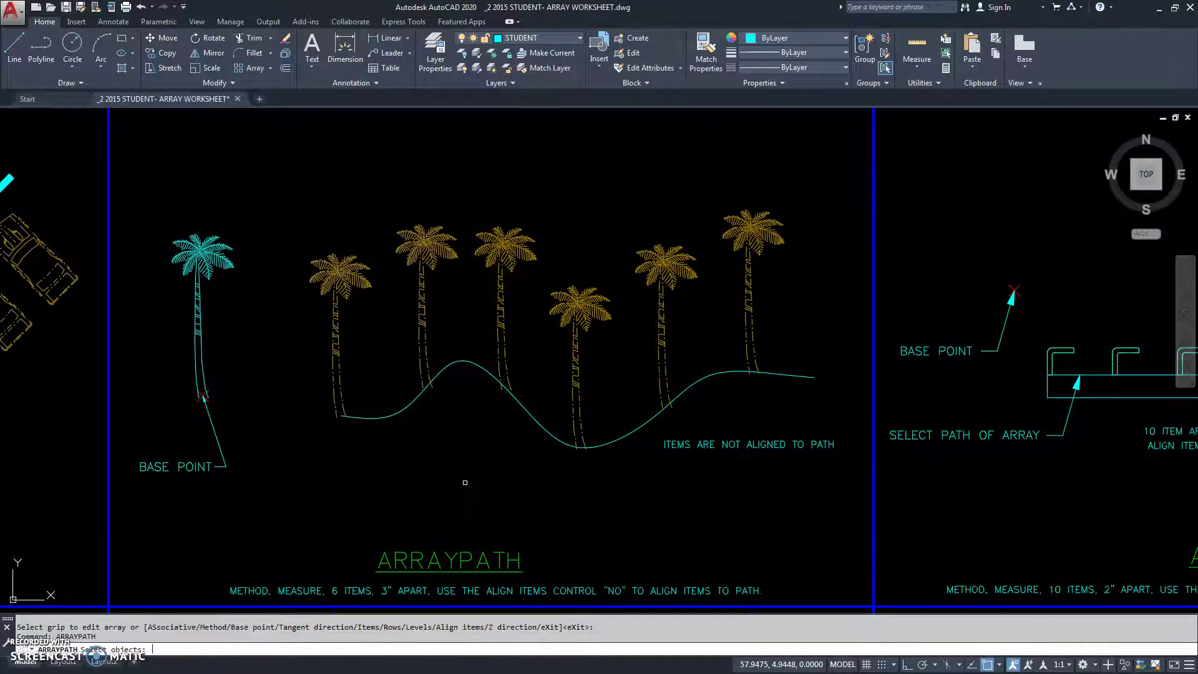
{"action": "left_click", "coordinate": [209, 269]}
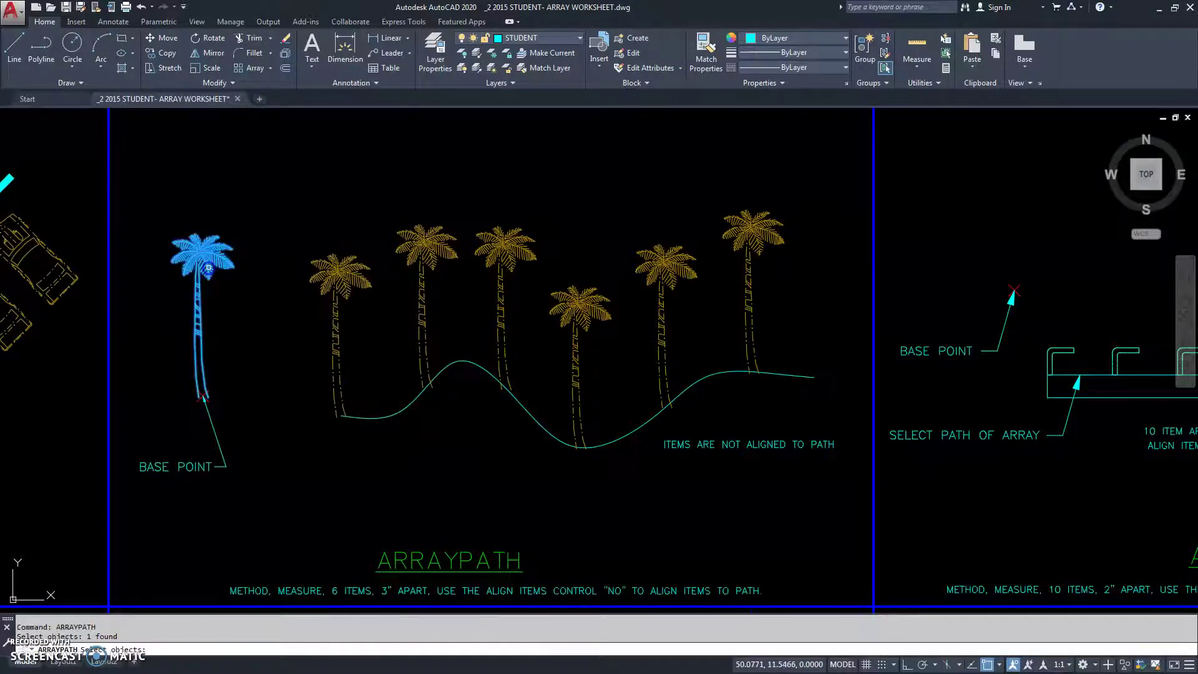
{"action": "right_click", "coordinate": [239, 312]}
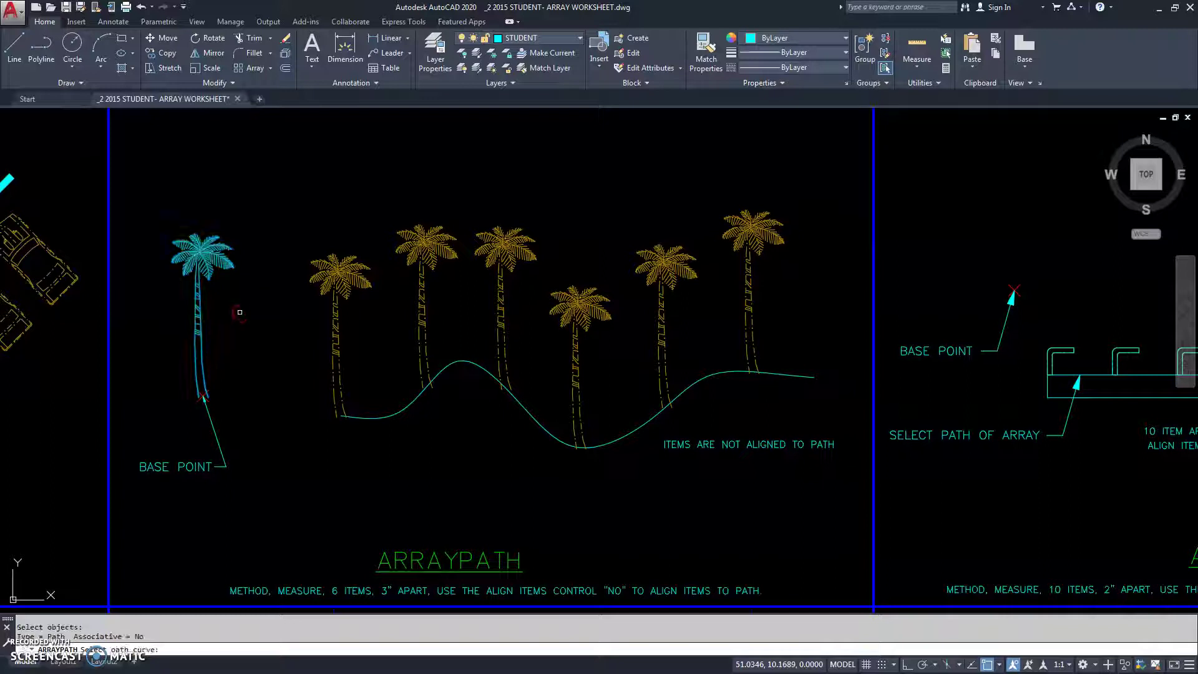
{"action": "left_click_drag", "start_coordinate": [240, 312], "coordinate": [382, 422]}
{"action": "left_click", "coordinate": [383, 417]}
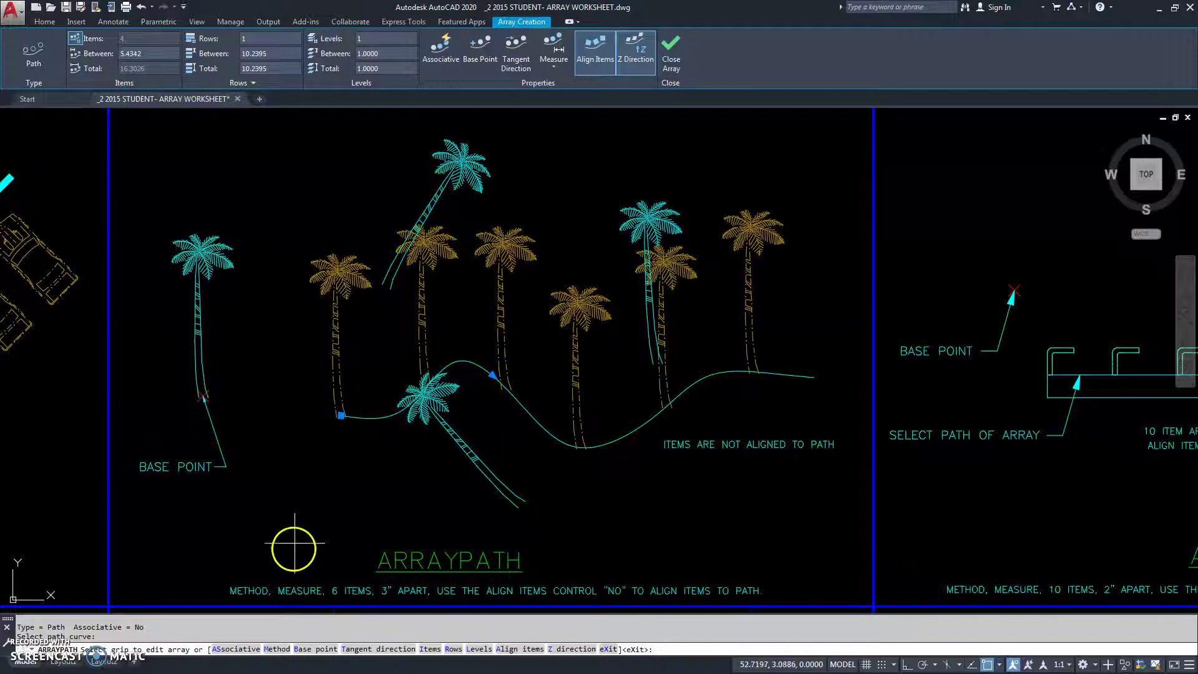
Set the array base point to the red X at the bottom of the trunk.
{"action": "left_click", "coordinate": [309, 649]}
{"action": "scroll", "coordinate": [205, 419], "scroll_direction": "up", "scroll_amount": 5}
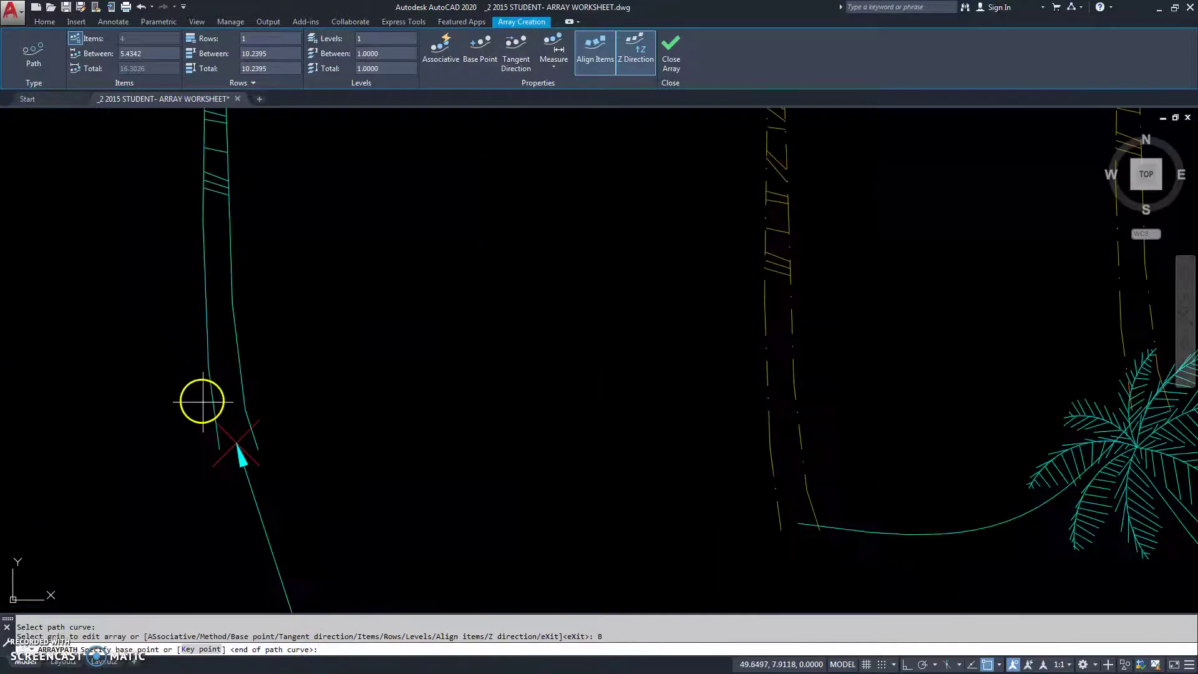
{"action": "left_click", "coordinate": [236, 441]}
{"action": "scroll", "coordinate": [347, 428], "scroll_direction": "down", "scroll_amount": 5}
{"action": "scroll", "coordinate": [481, 447], "scroll_direction": "up", "scroll_amount": 1}
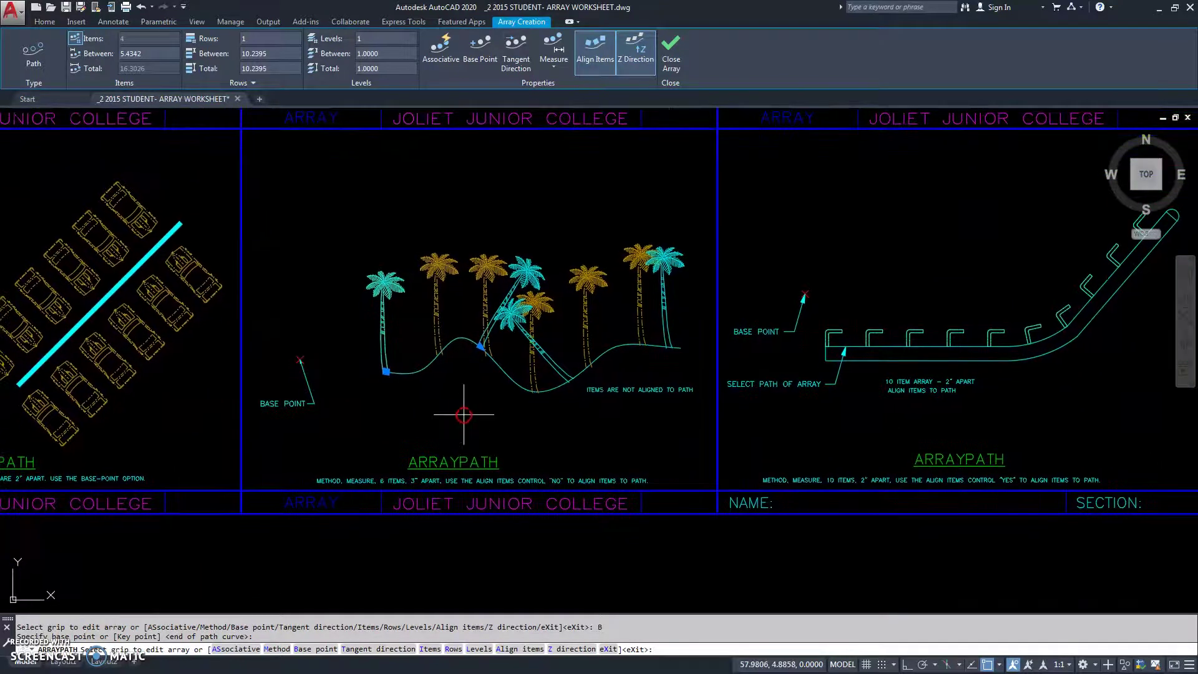
{"action": "scroll", "coordinate": [468, 415], "scroll_direction": "up", "scroll_amount": 2}
{"action": "middle_click_drag", "start_coordinate": [468, 415], "coordinate": [468, 382]}
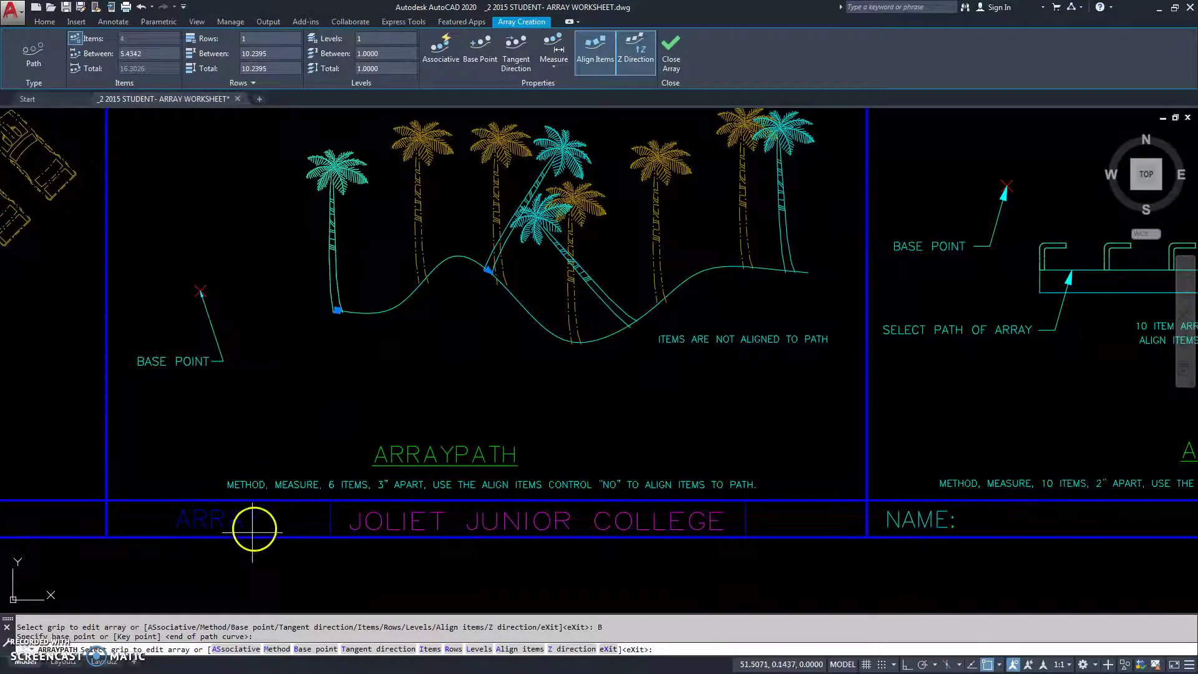
Measure the palm trees 3" apart along the wavy curve and keep 6 items.
{"action": "left_click", "coordinate": [274, 649]}
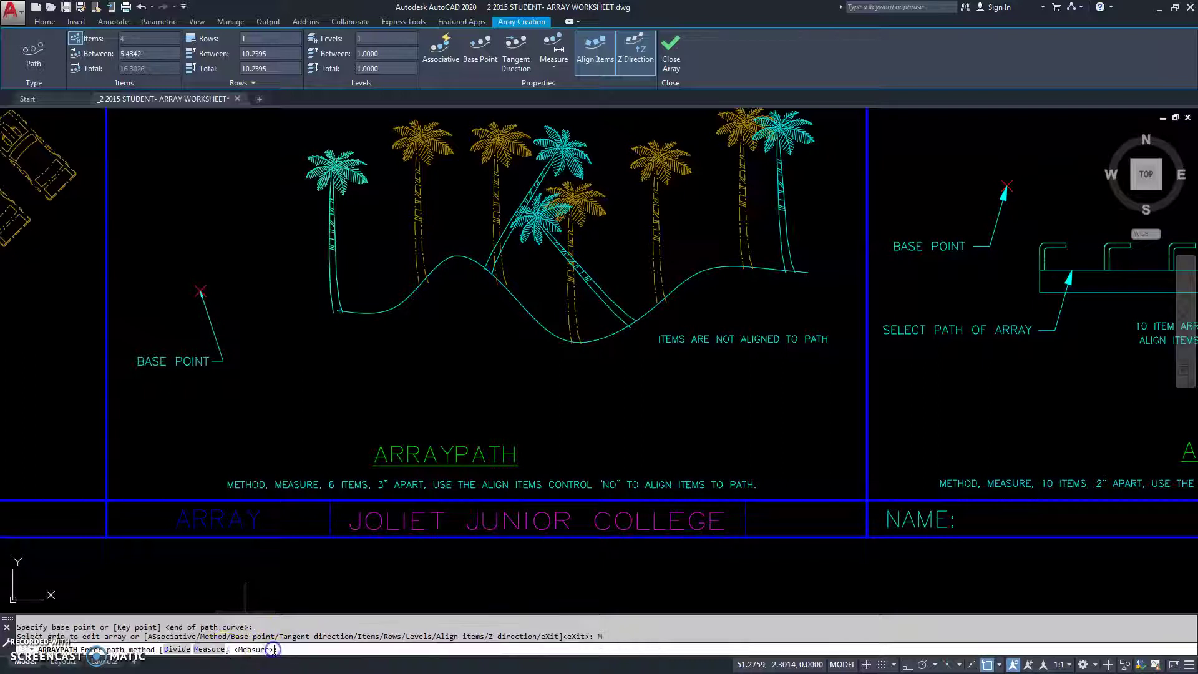
{"action": "left_click", "coordinate": [222, 650]}
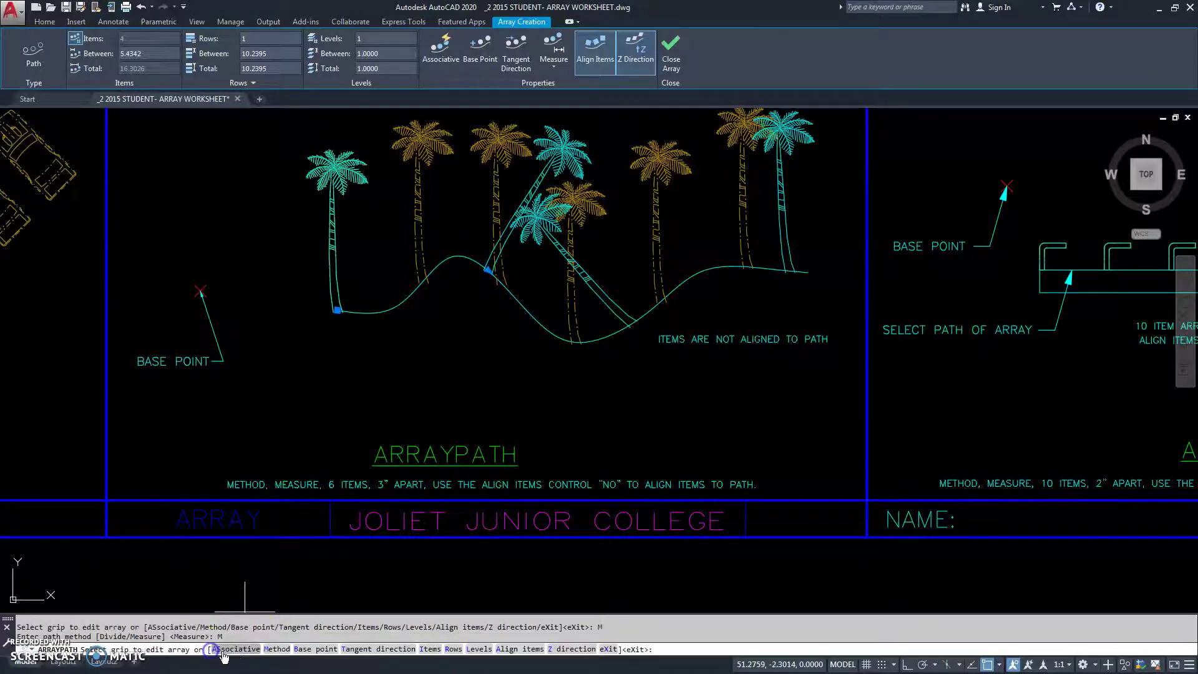
{"action": "left_click", "coordinate": [430, 649]}
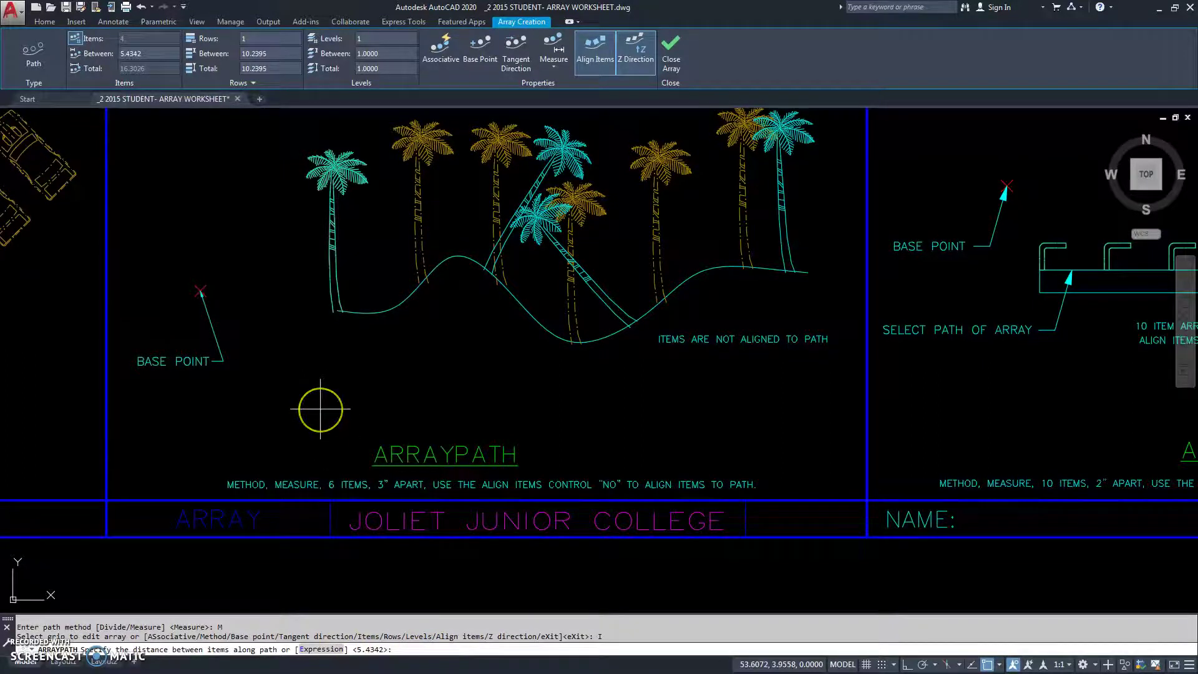
{"action": "type", "text": "3"}
{"action": "key", "text": "Return"}
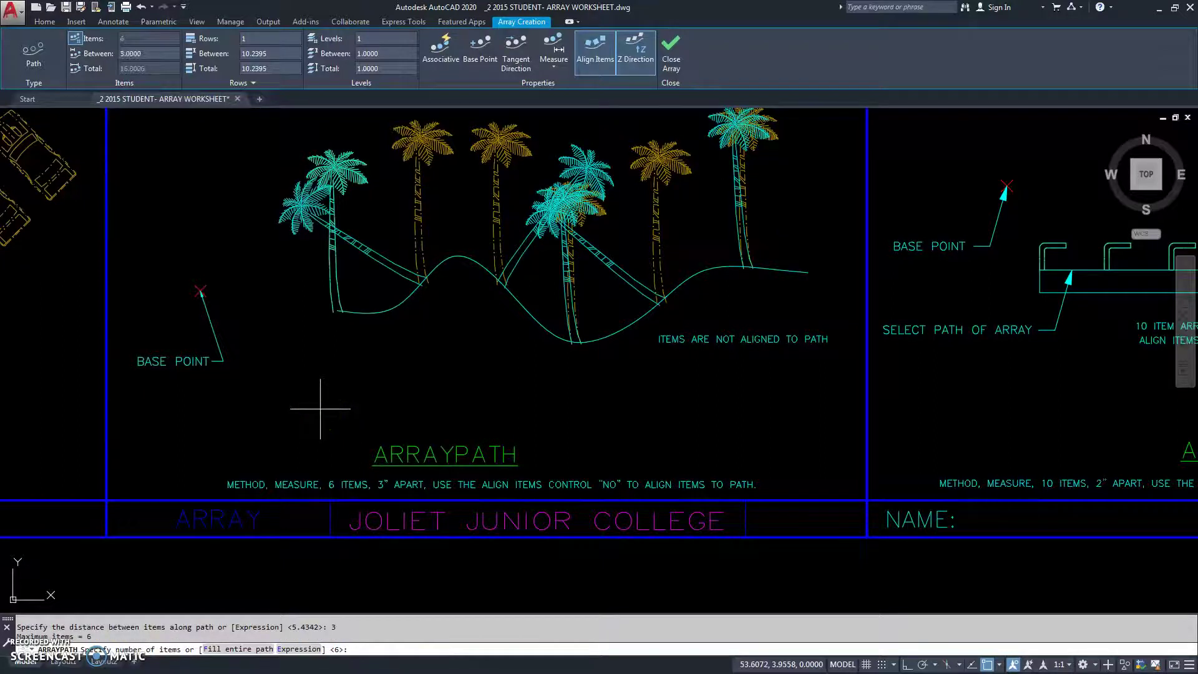
{"action": "key", "text": "Return"}
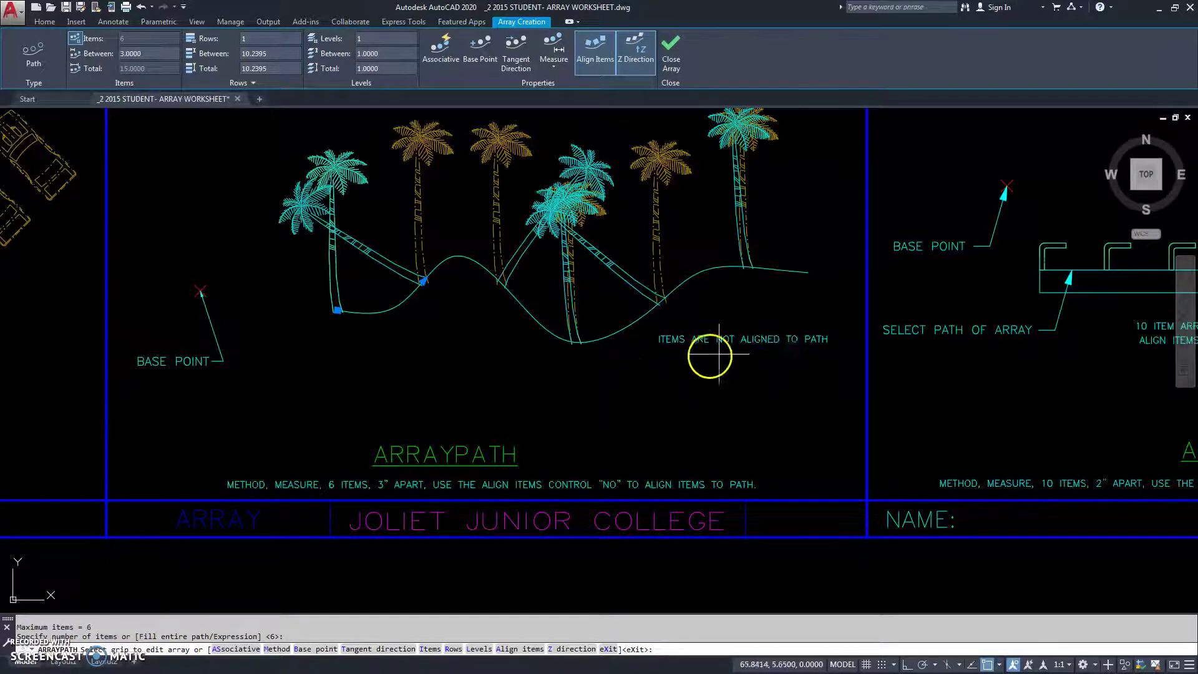
{"action": "left_click", "coordinate": [520, 649]}
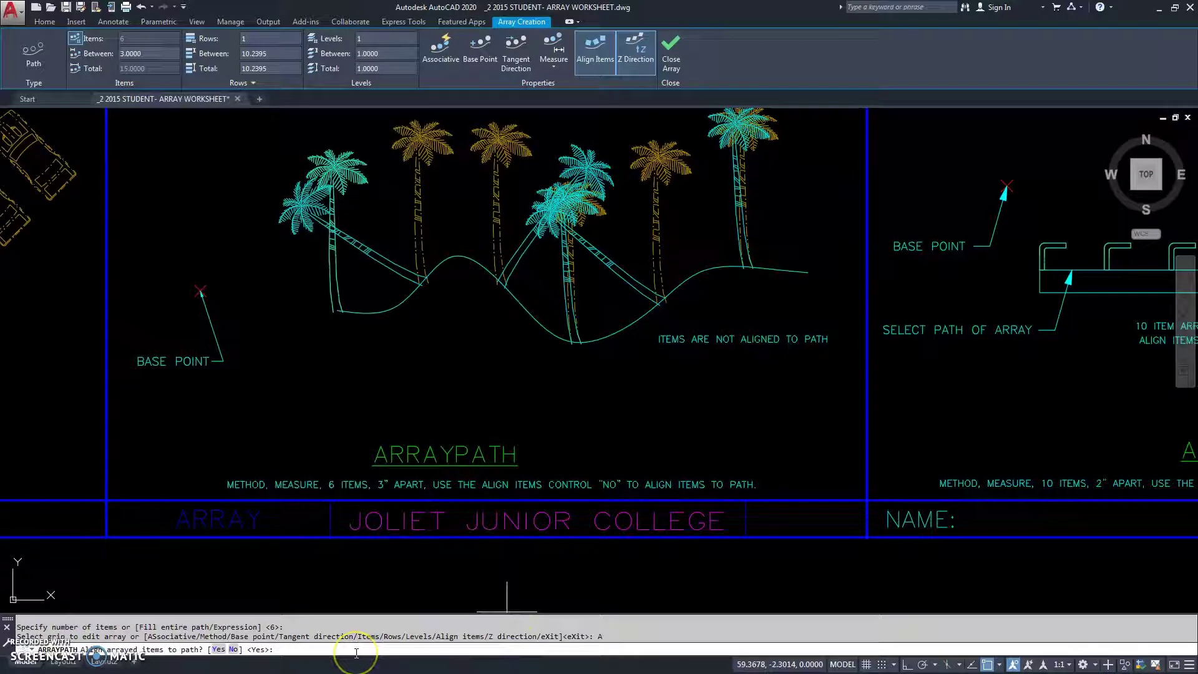
Turn off item alignment so the palms stand upright, and finish the array.
{"action": "type", "text": "n"}
{"action": "key", "text": "Return"}
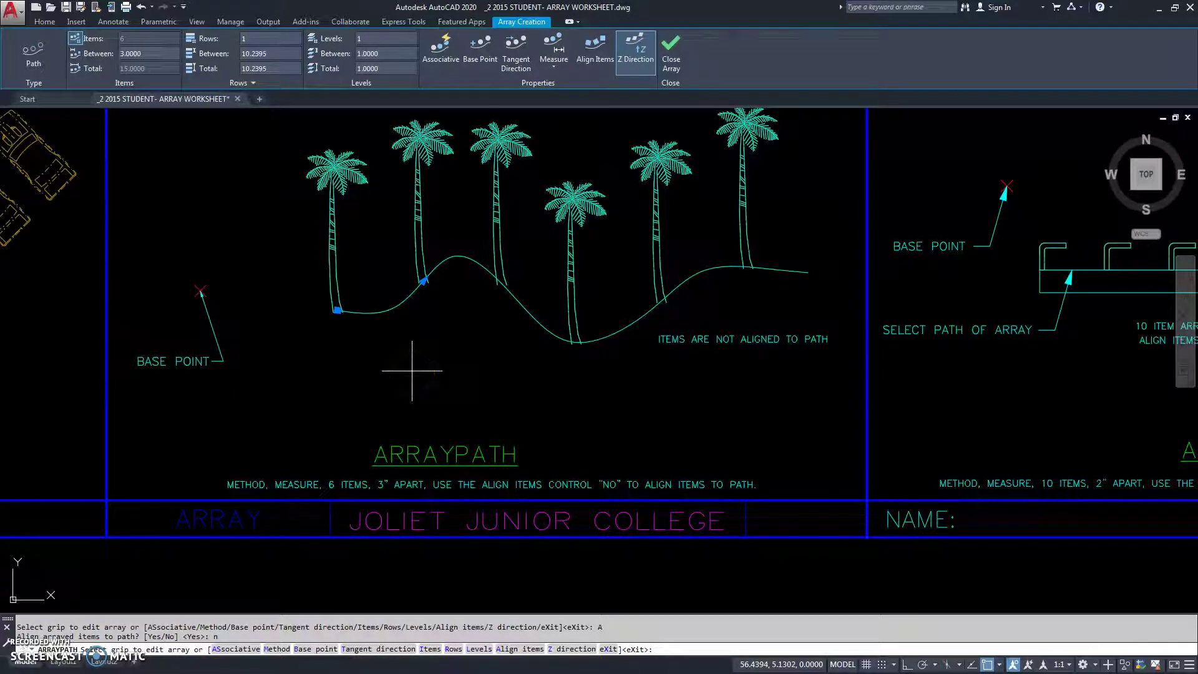
{"action": "scroll", "coordinate": [412, 370], "scroll_direction": "down", "scroll_amount": 1}
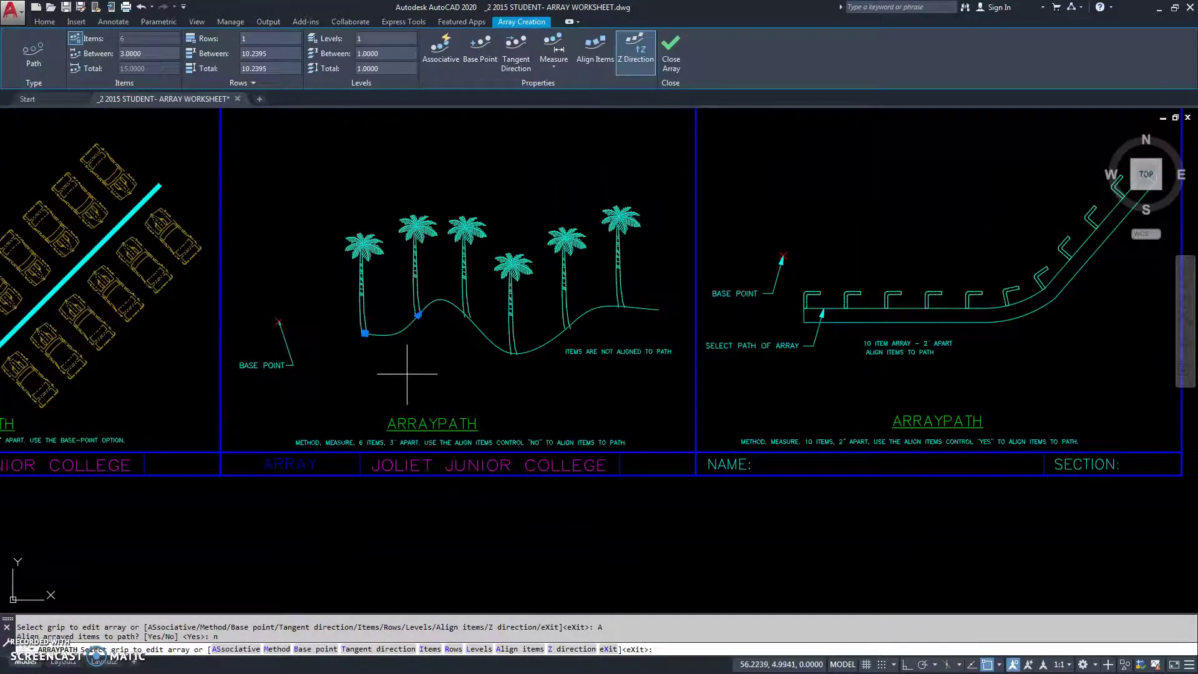
{"action": "right_click", "coordinate": [419, 370]}
Zoom All to show the whole worksheet.
{"action": "scroll", "coordinate": [418, 370], "scroll_direction": "down", "scroll_amount": 6}
{"action": "middle_click_drag", "start_coordinate": [414, 369], "coordinate": [423, 432]}
{"action": "type", "text": "z"}
{"action": "key", "text": "Return"}
{"action": "type", "text": "a"}
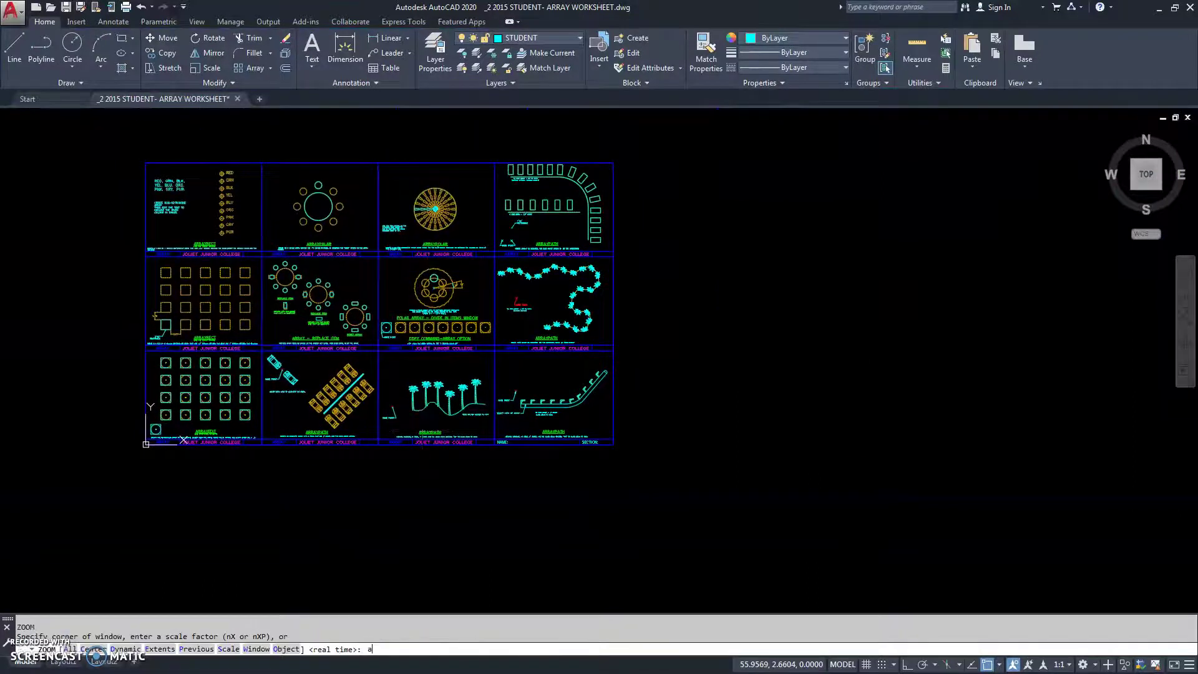